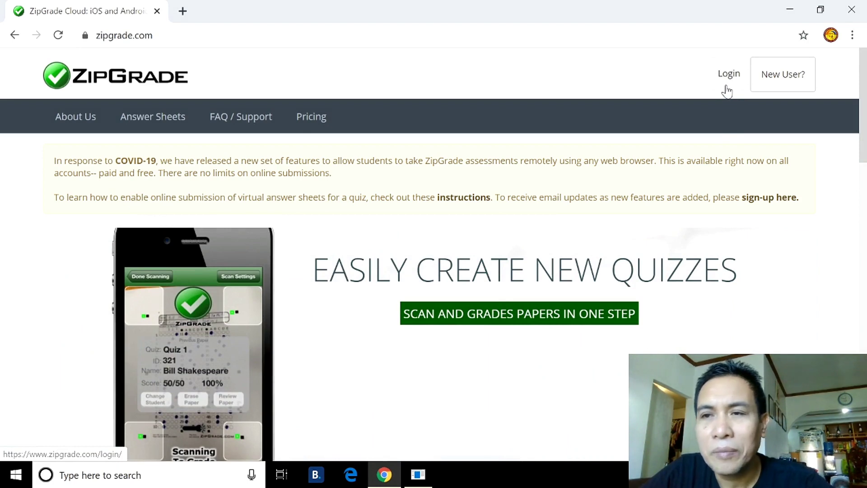
# Open the new user registration form and review its email, password, terms agreement and registration options
pyautogui.click(781, 82)
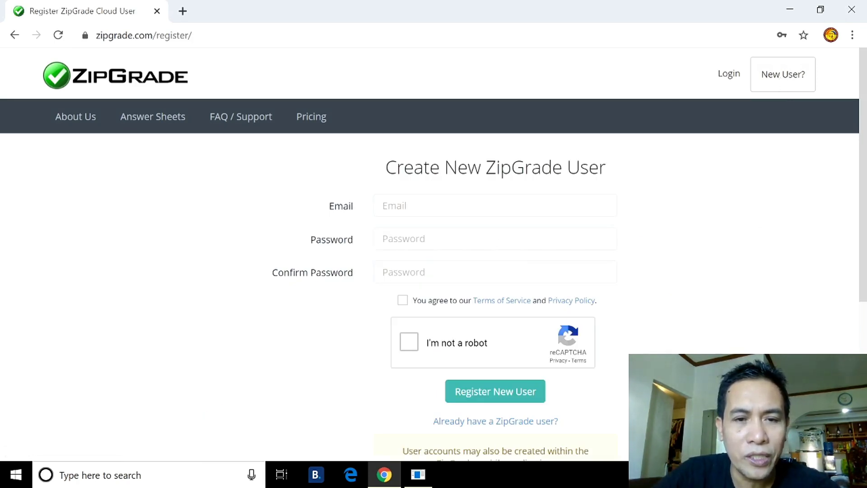
pyautogui.click(493, 239)
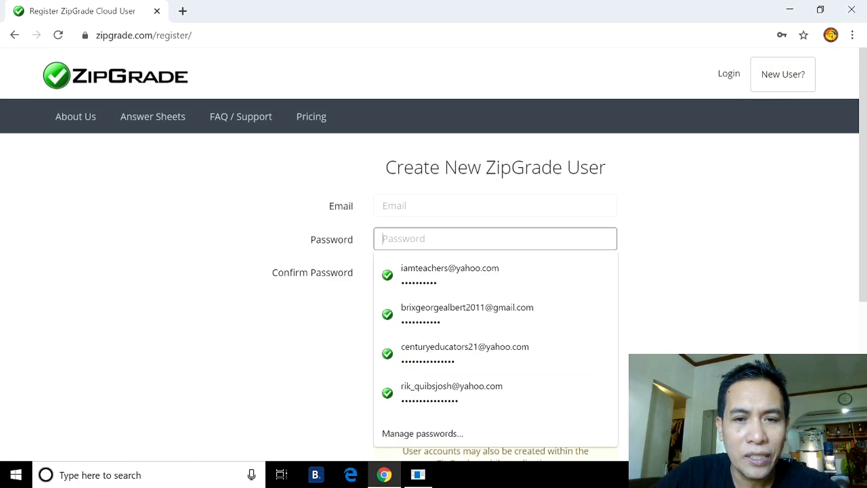
pyautogui.click(668, 217)
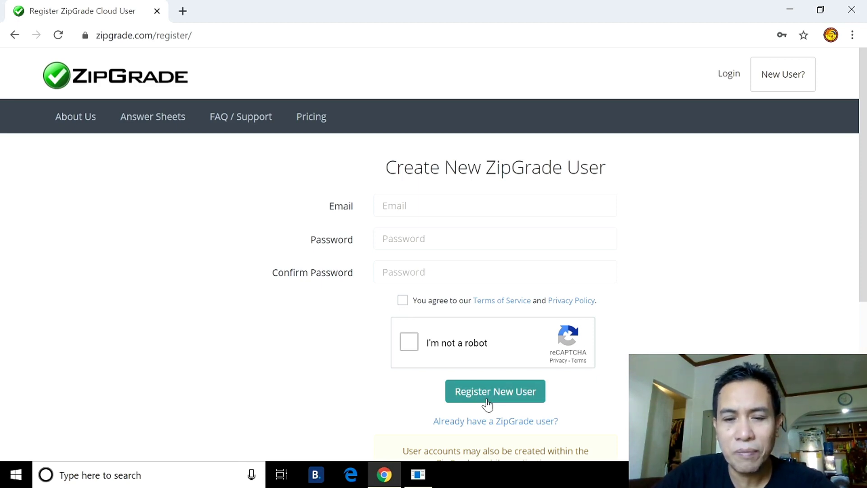
pyautogui.scroll(-1, 487, 401)
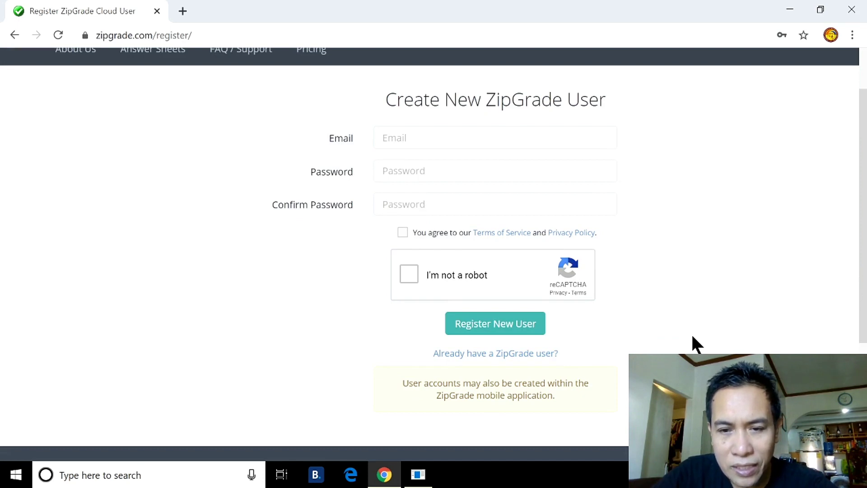
pyautogui.scroll(1, 693, 344)
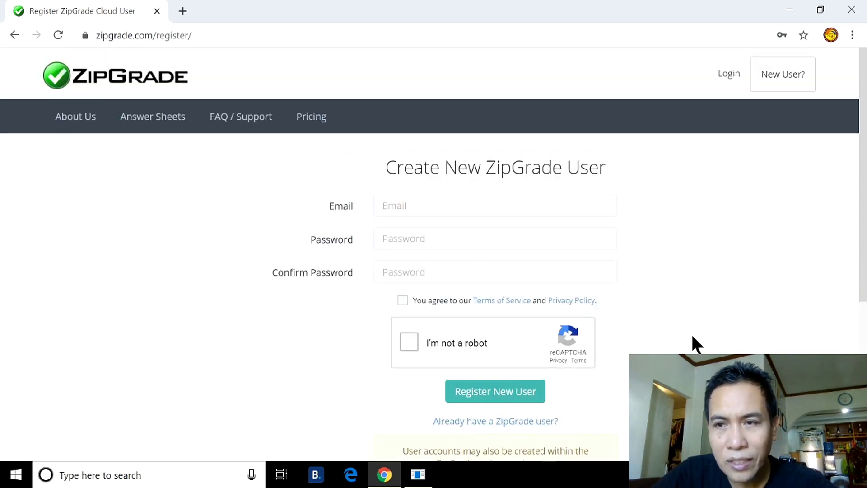
# Log in to the existing ZipGrade account with the saved email and password
pyautogui.click(728, 75)
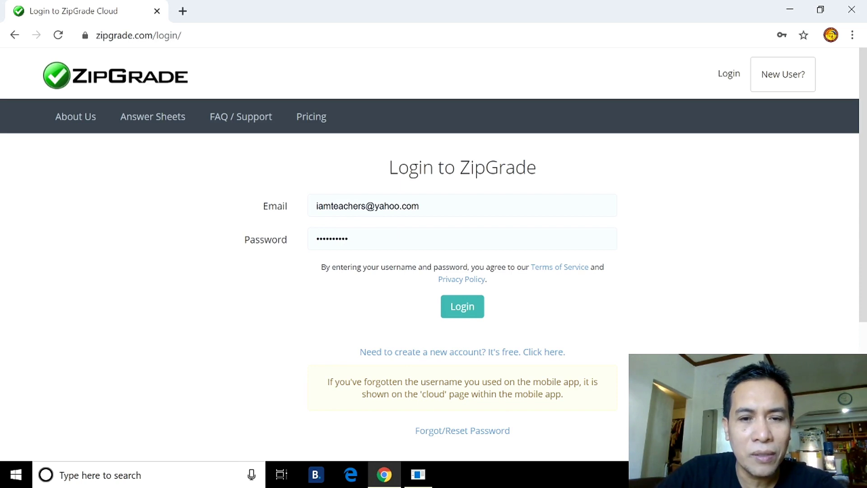
pyautogui.scroll(-2, 534, 311)
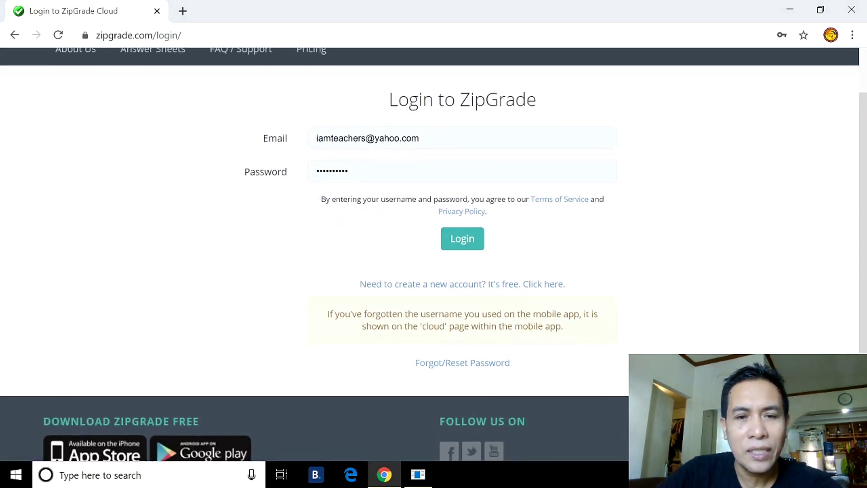
pyautogui.click(462, 243)
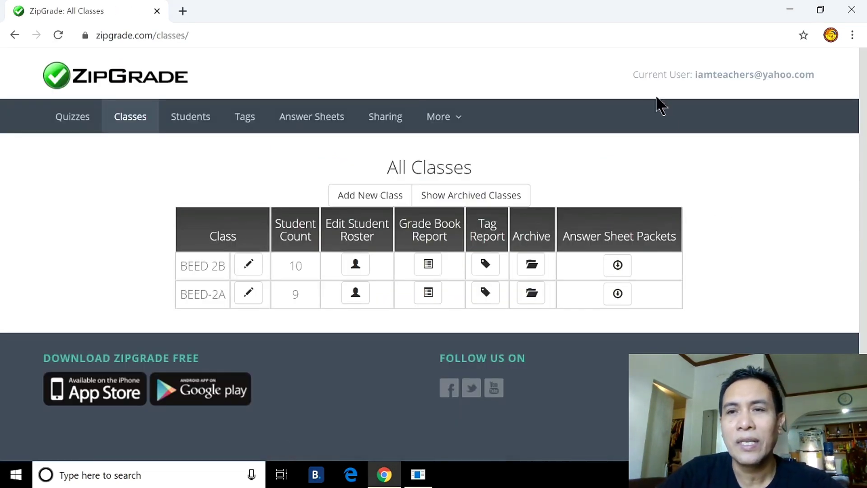
# Check the current user's account options and look over the site navigation and the All Classes table
pyautogui.click(648, 81)
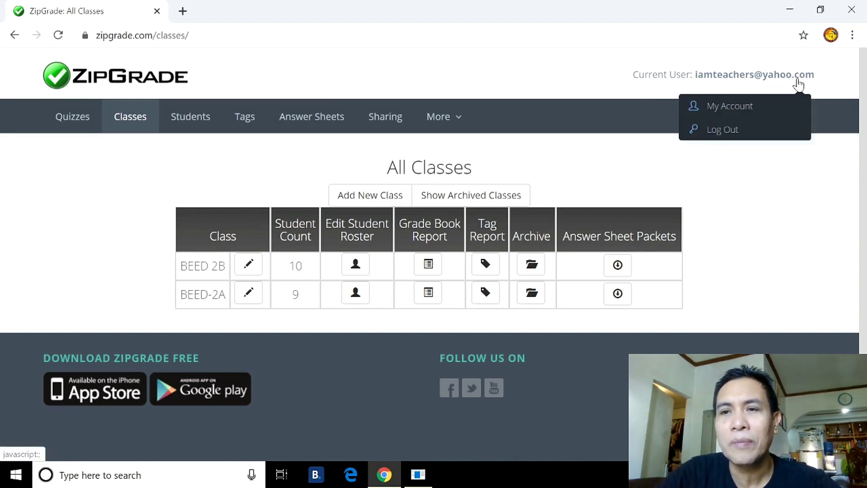
pyautogui.click(477, 174)
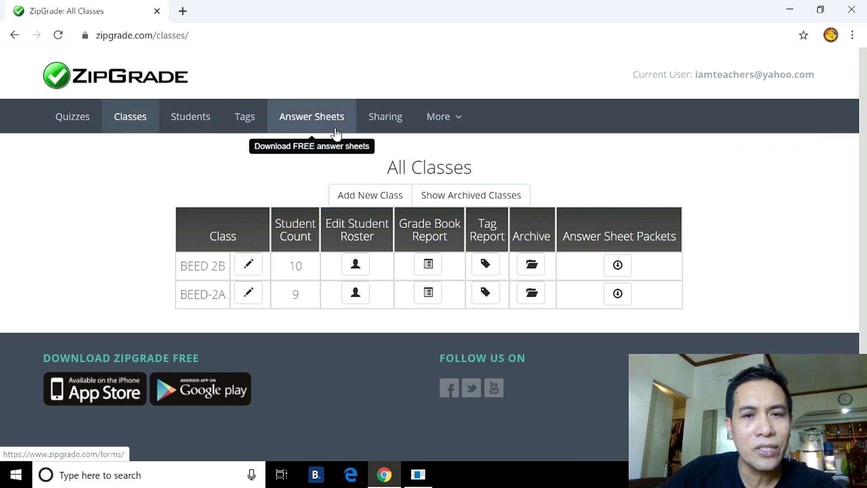
pyautogui.moveTo(457, 121)
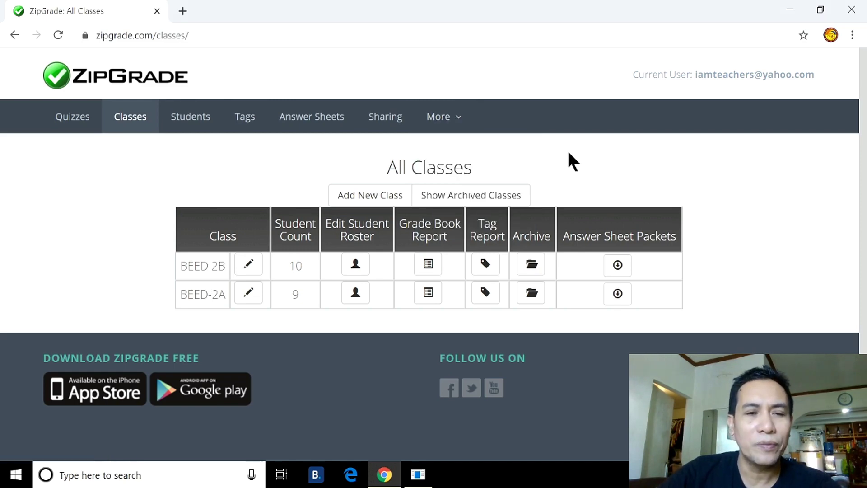
pyautogui.scroll(-1, 566, 153)
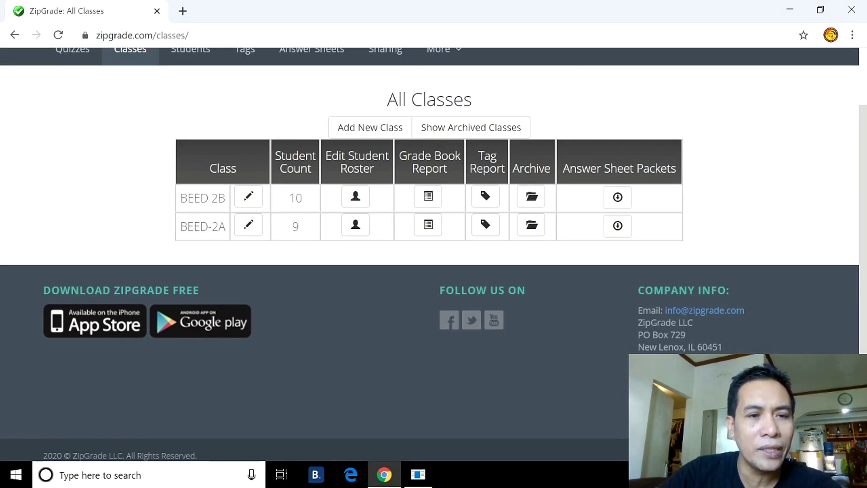
pyautogui.scroll(1, 242, 229)
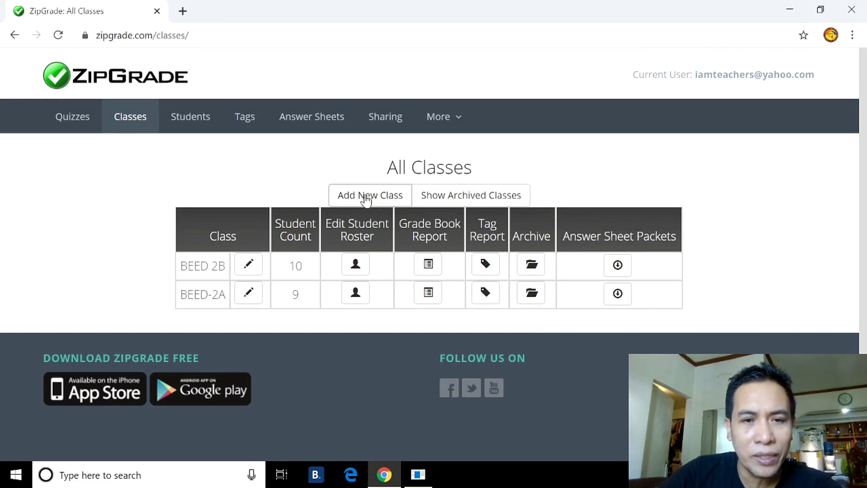
# Add a new class named BSED 3A and save it
pyautogui.click(366, 196)
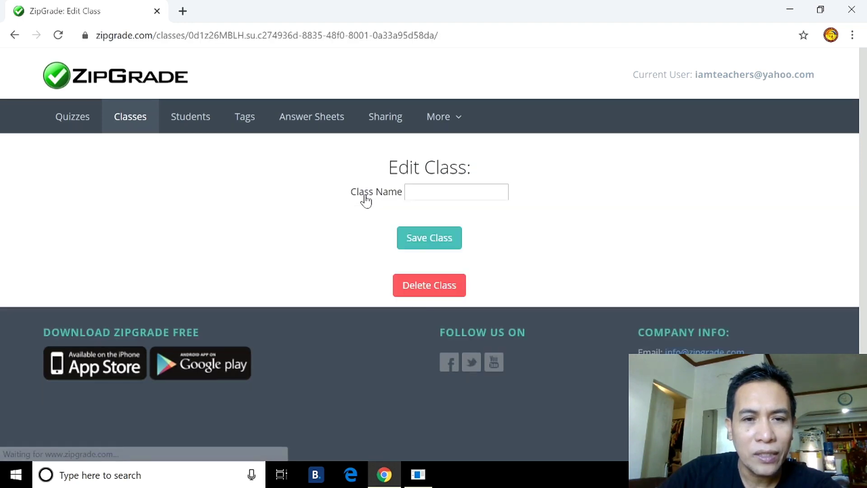
pyautogui.click(456, 192)
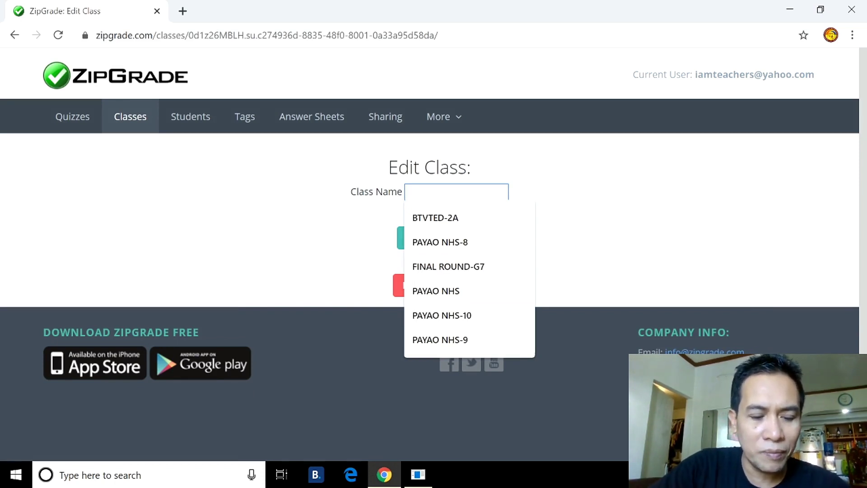
pyautogui.press('capslock')
pyautogui.write('BSED 3A')
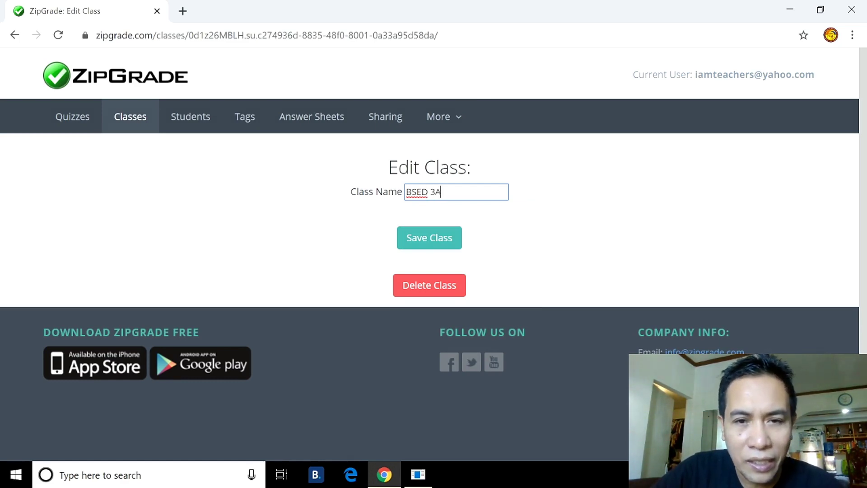
pyautogui.click(429, 246)
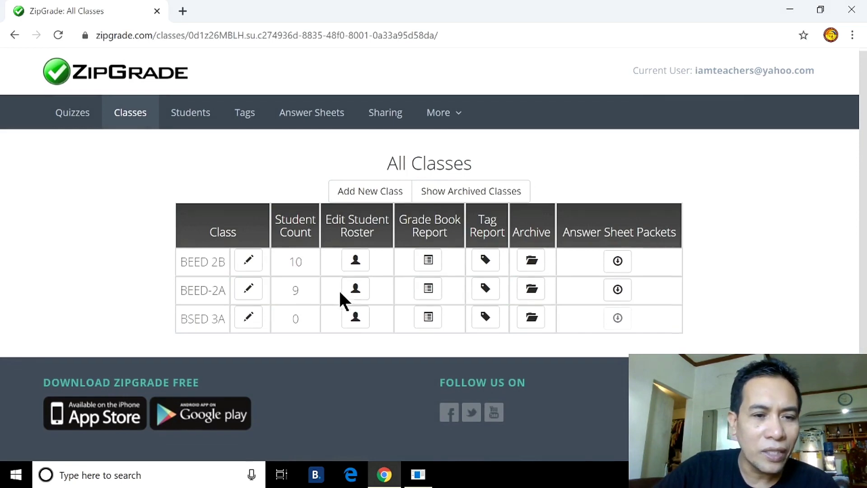
# Add another new class named BSED 3B and save it
pyautogui.scroll(-1, 342, 298)
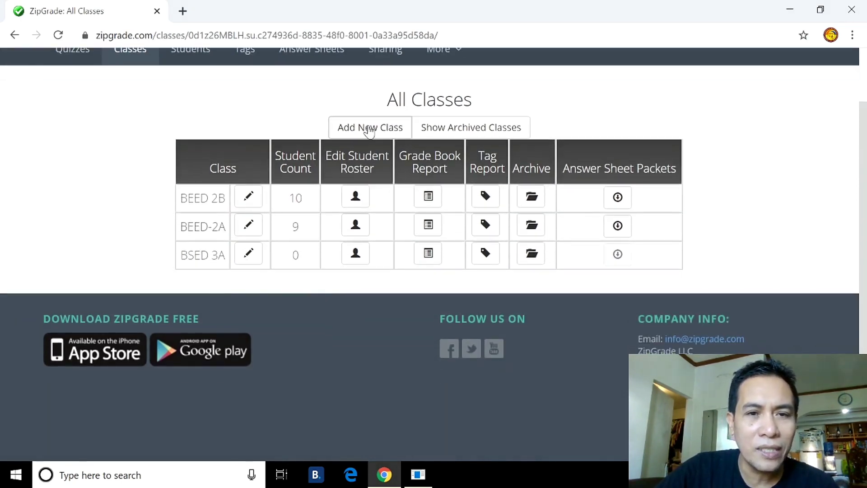
pyautogui.click(369, 129)
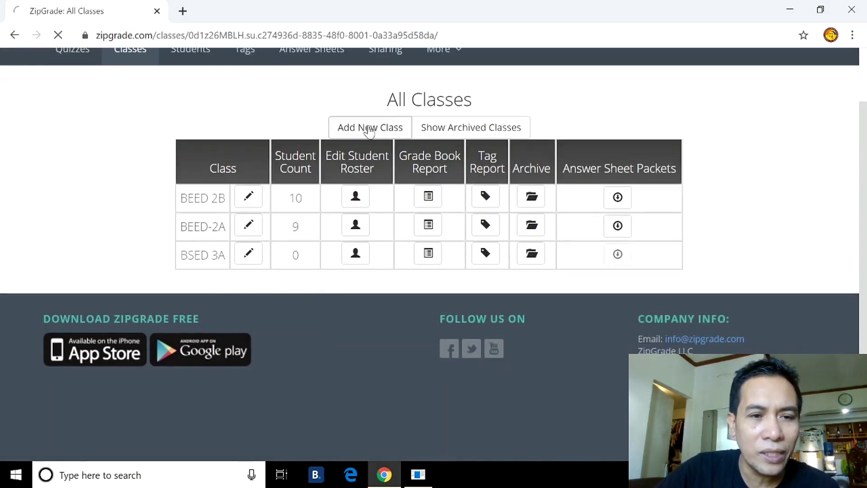
pyautogui.click(409, 193)
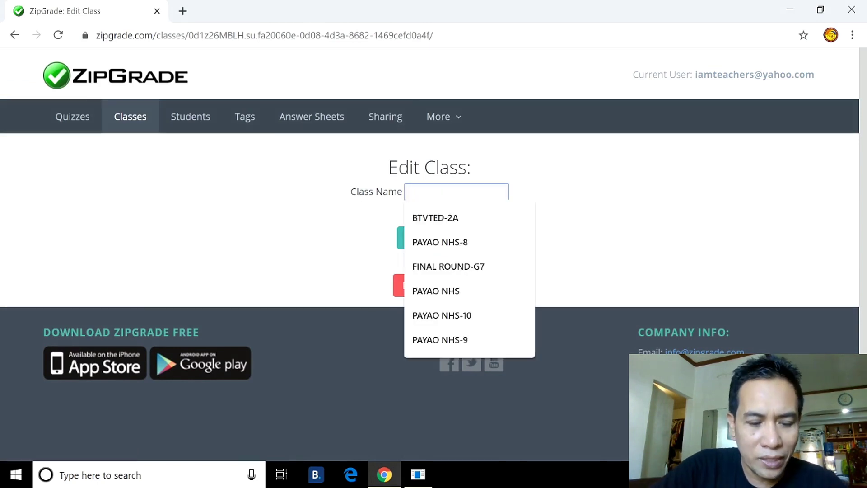
pyautogui.write('BSED 3A')
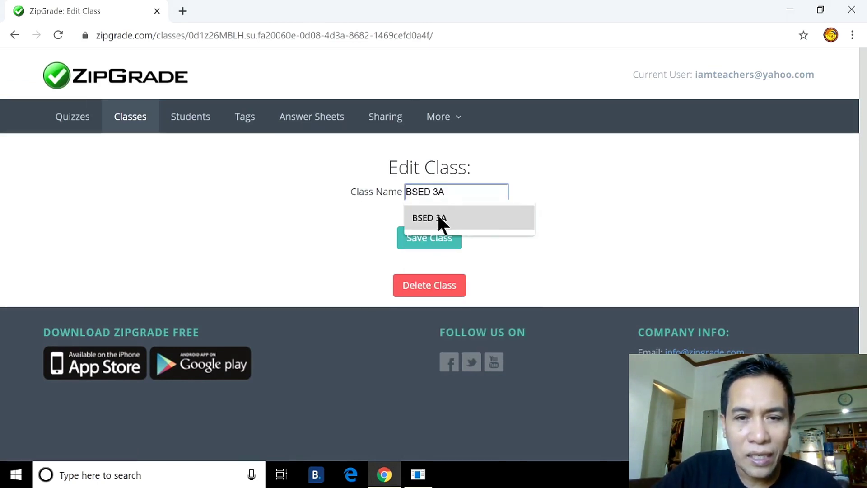
pyautogui.click(437, 213)
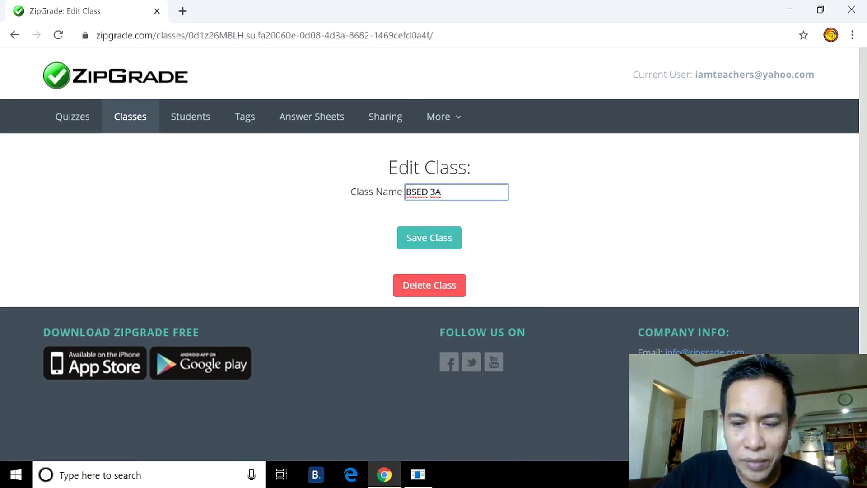
pyautogui.press('BackSpace')
pyautogui.write('B')
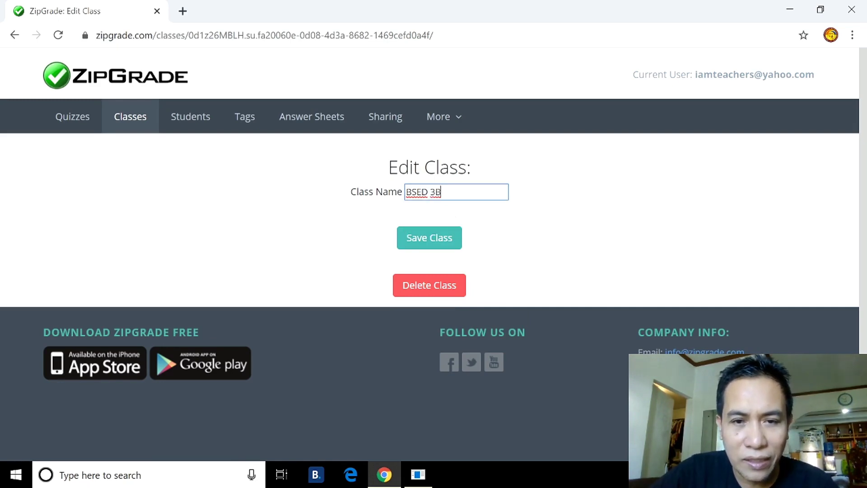
pyautogui.click(432, 248)
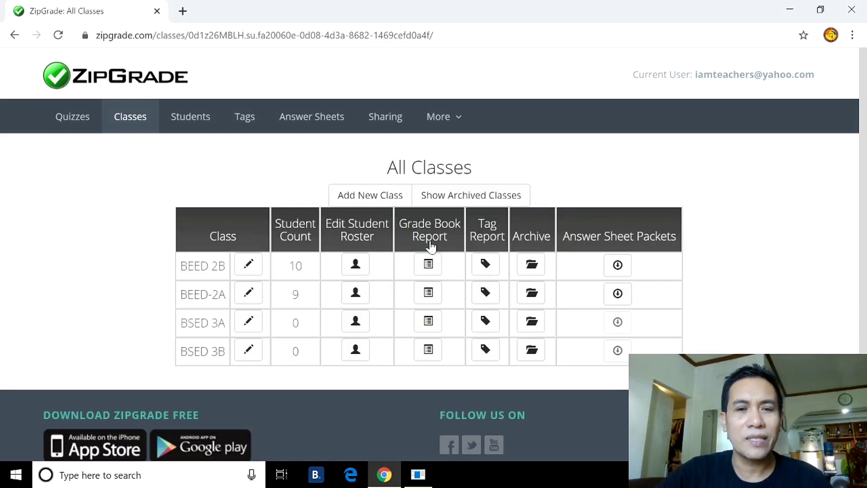
# View the student roster of class BEED 2B and return to the class list
pyautogui.scroll(-2, 431, 246)
pyautogui.scroll(1, 430, 247)
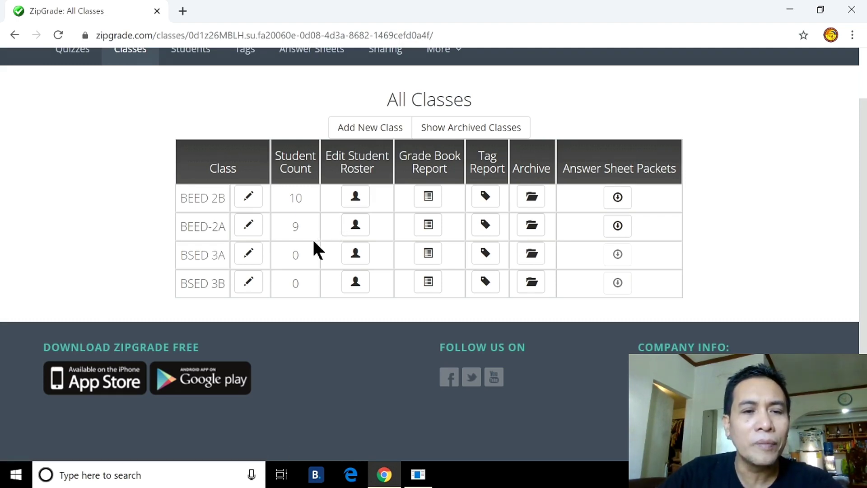
pyautogui.click(362, 204)
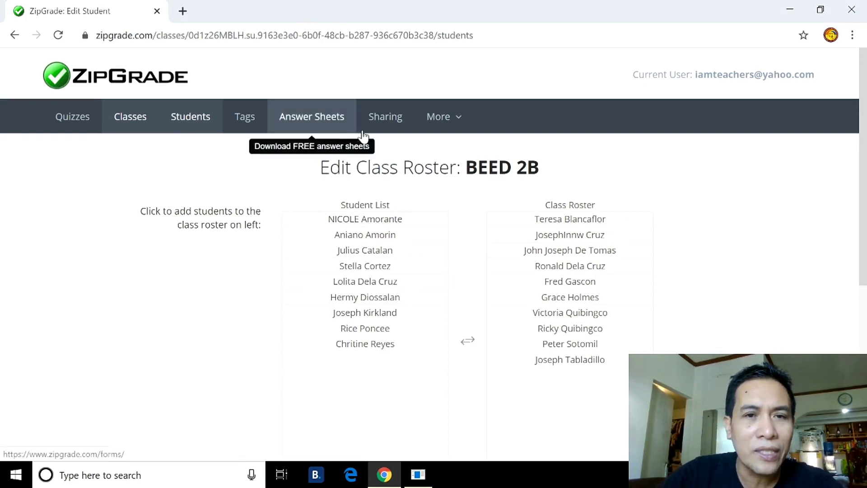
pyautogui.click(138, 126)
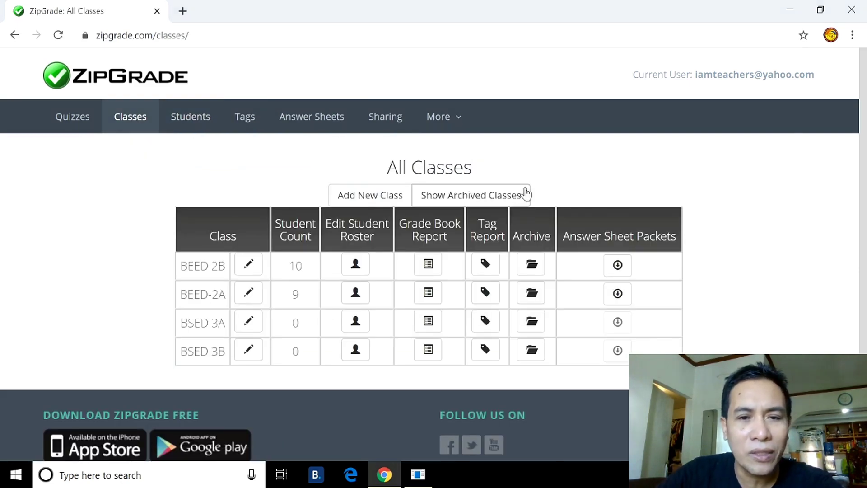
# Open the grade book report for class BEED 2B and look through its student list
pyautogui.scroll(-1, 563, 203)
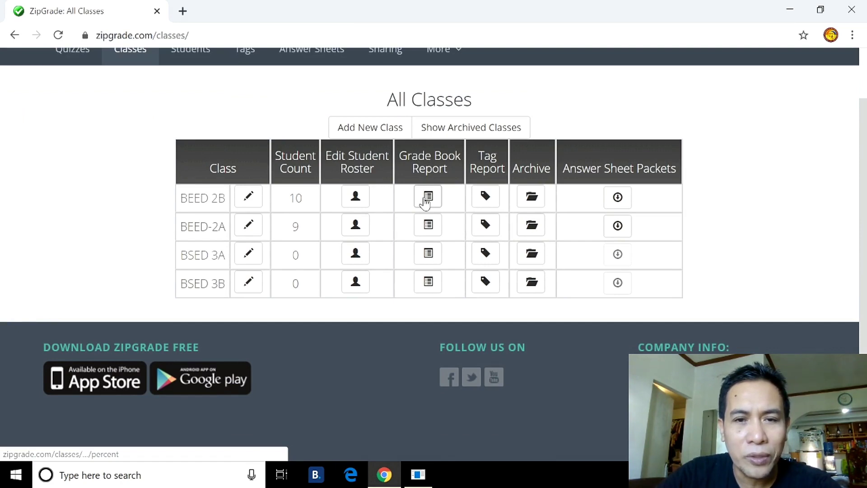
pyautogui.click(428, 197)
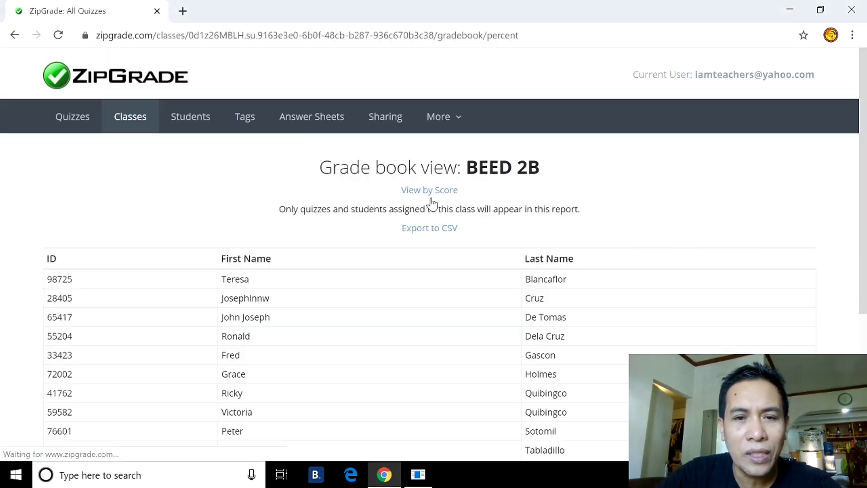
pyautogui.scroll(-1, 430, 204)
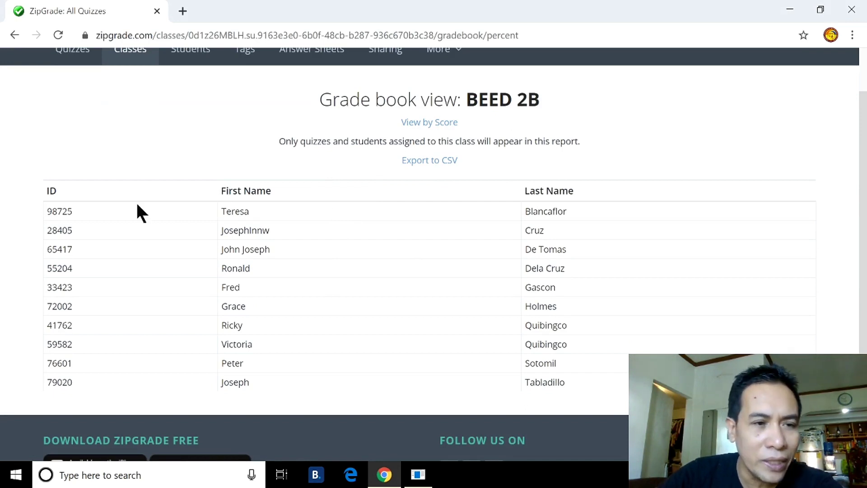
pyautogui.scroll(-1, 124, 197)
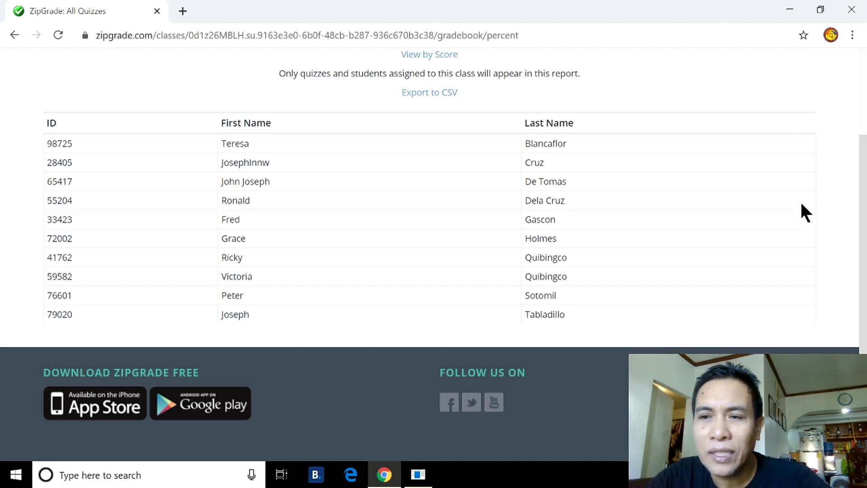
pyautogui.scroll(1, 777, 217)
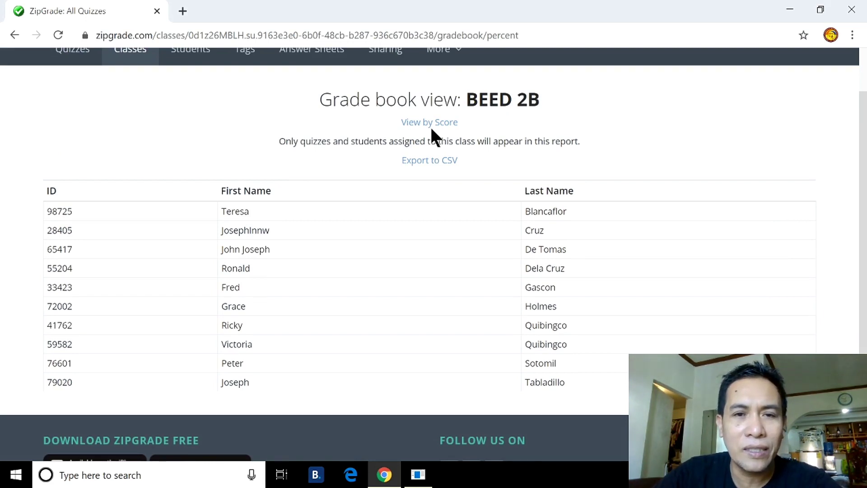
pyautogui.scroll(1, 433, 135)
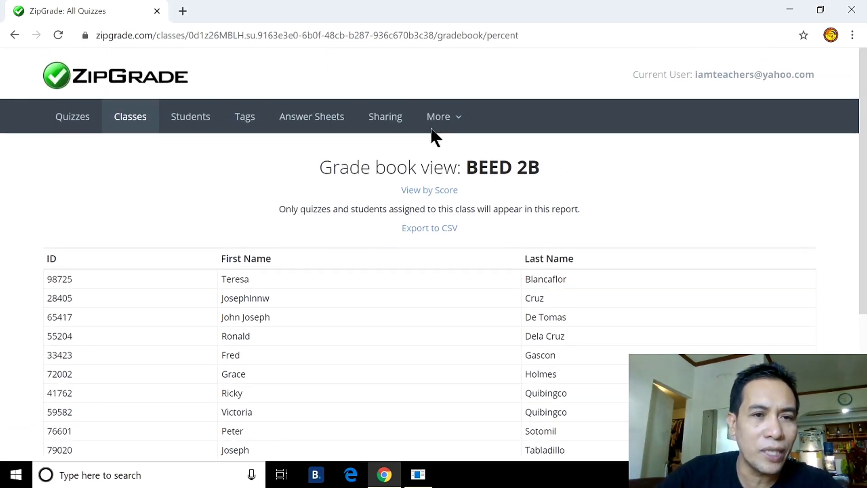
# Return to the class list and open the answer sheet pack options for class BEED 2B
pyautogui.click(143, 127)
pyautogui.scroll(-1, 519, 201)
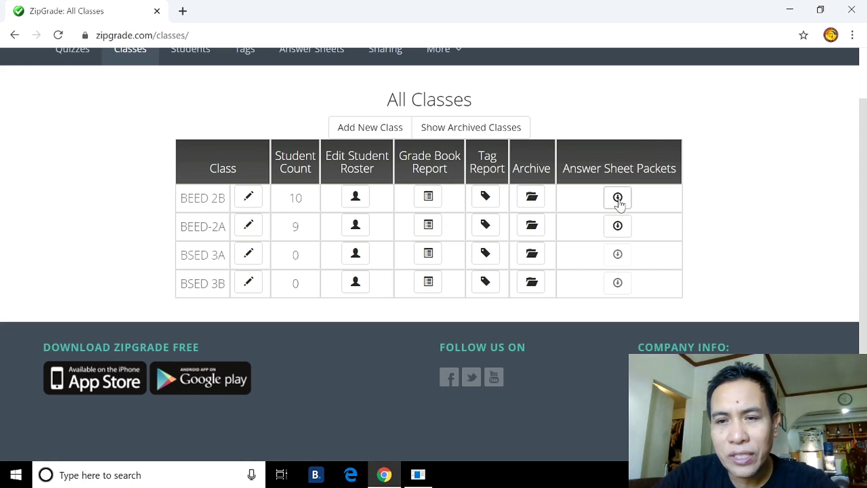
pyautogui.click(618, 197)
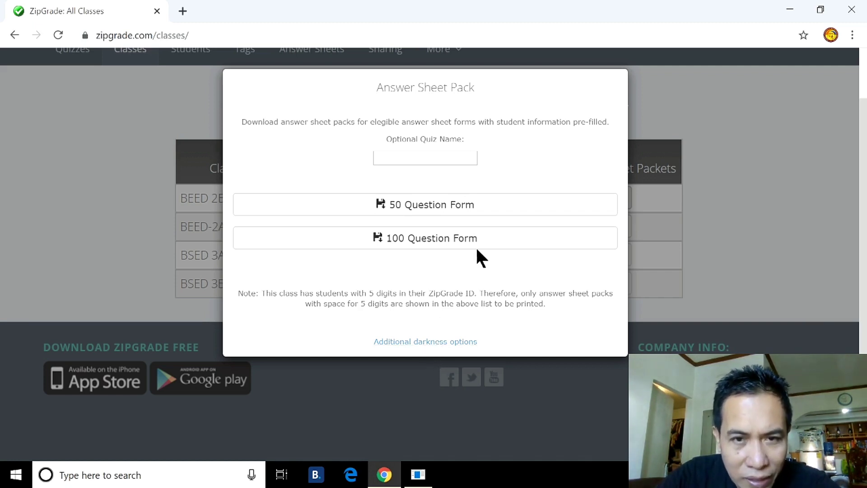
# View the additional darkness options for the answer sheet pack and close them to return to the class list
pyautogui.scroll(-2, 440, 338)
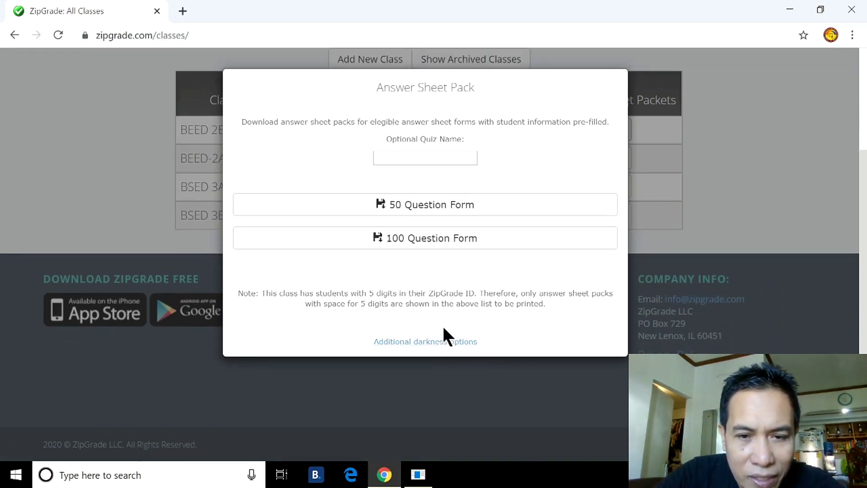
pyautogui.click(427, 345)
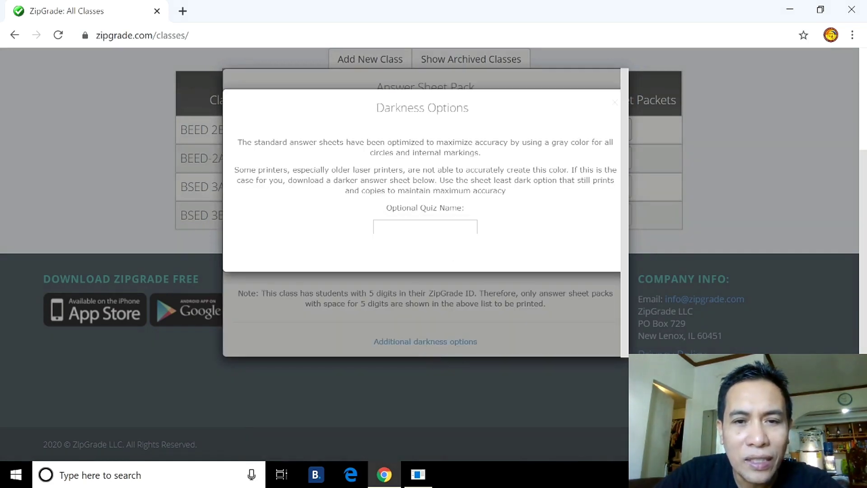
pyautogui.click(614, 103)
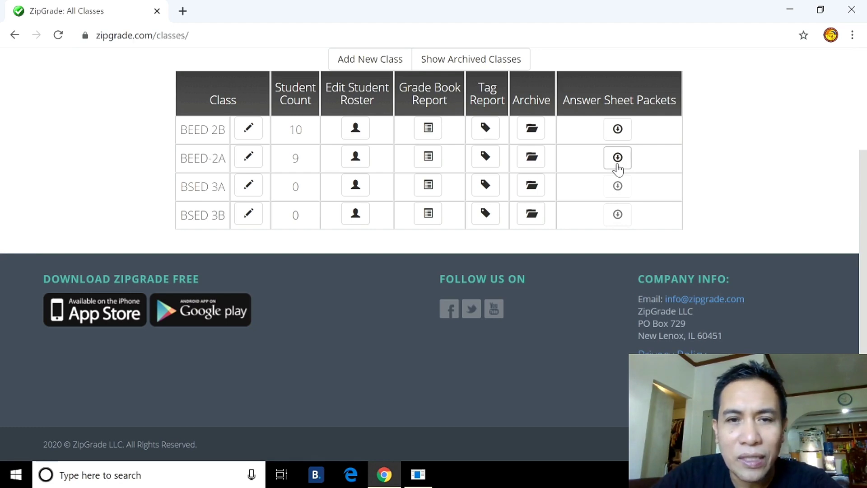
# Download the 50 Question Form answer sheet pack for class BEED-2A and open the downloaded PDF
pyautogui.click(617, 164)
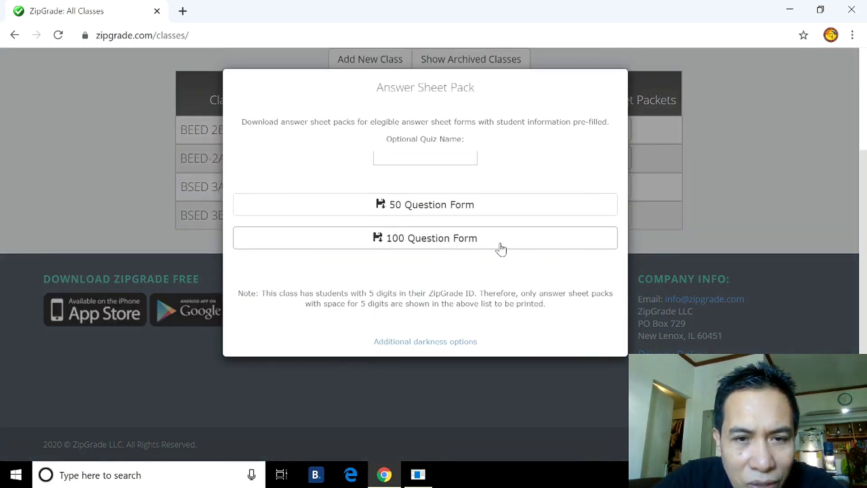
pyautogui.click(435, 207)
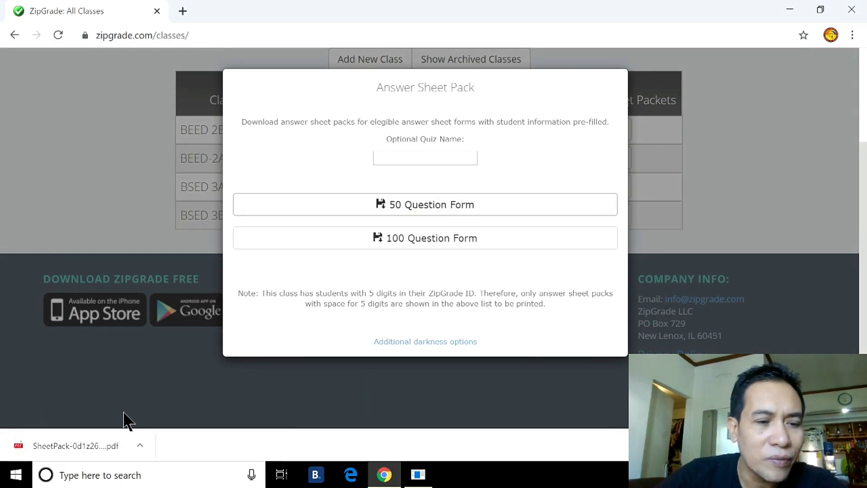
pyautogui.click(77, 446)
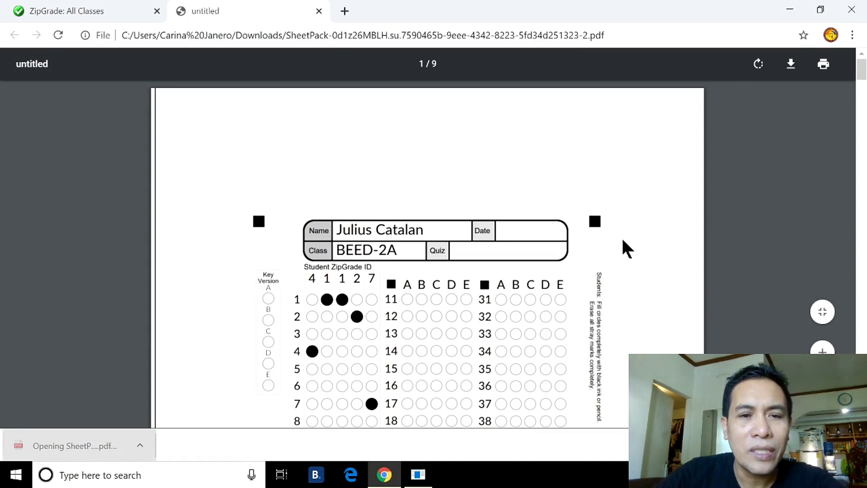
# Look through the BEED-2A answer sheets in the PDF, examining each student's pre-filled name, class and ZipGrade ID
pyautogui.scroll(-2, 621, 237)
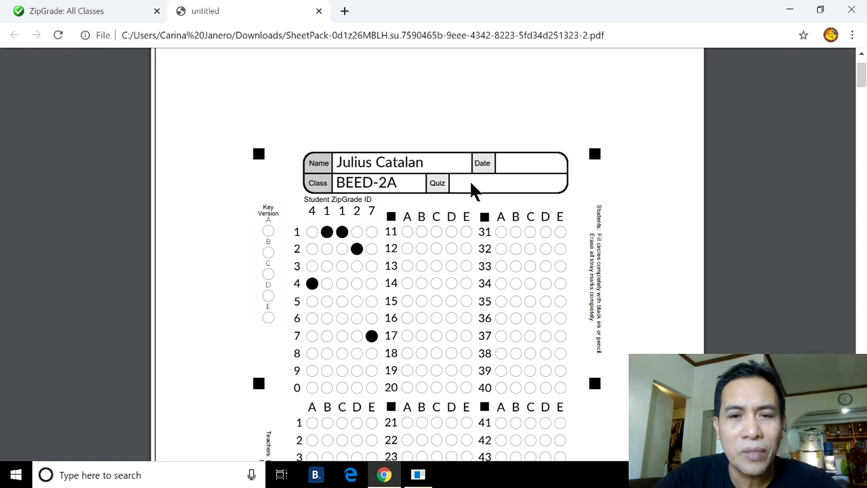
pyautogui.scroll(-1, 470, 180)
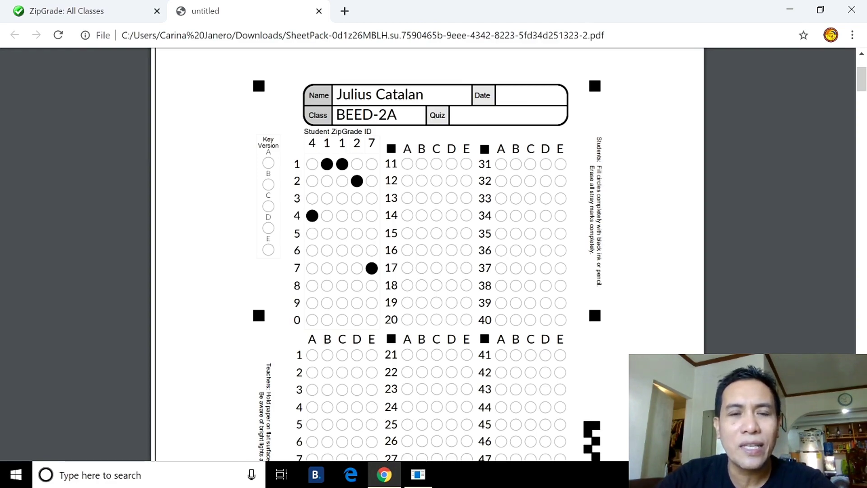
pyautogui.scroll(3, 427, 253)
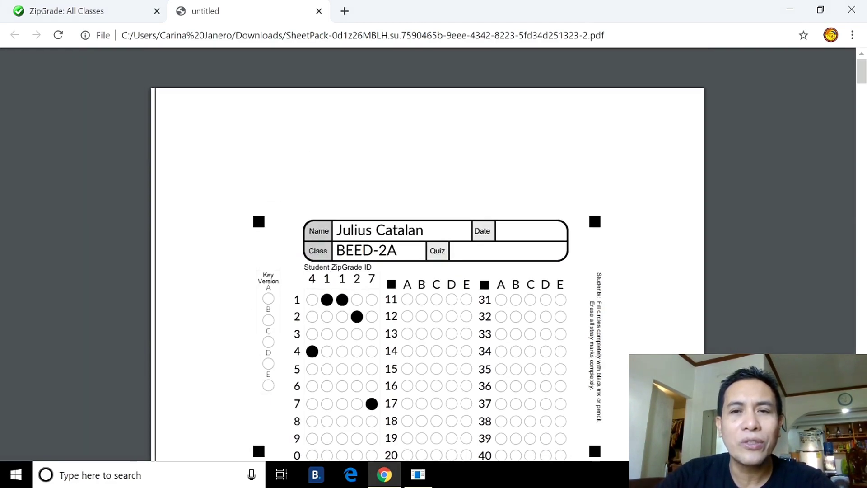
pyautogui.scroll(-15, 427, 253)
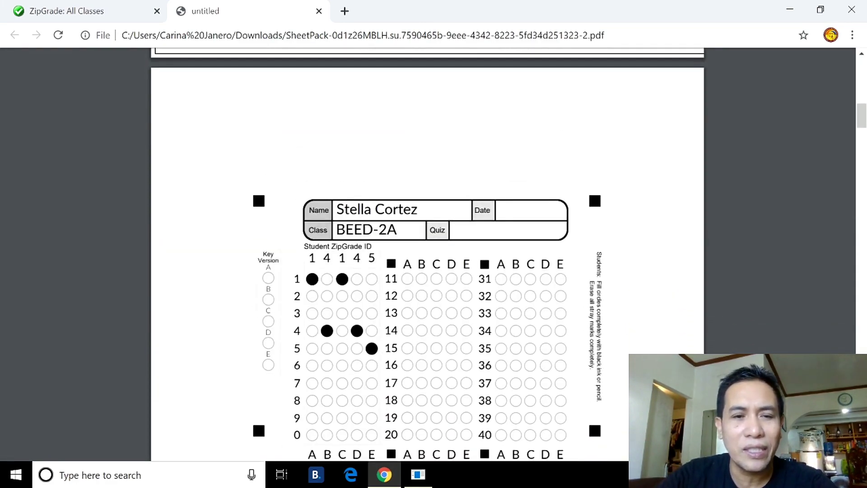
pyautogui.scroll(-2, 422, 175)
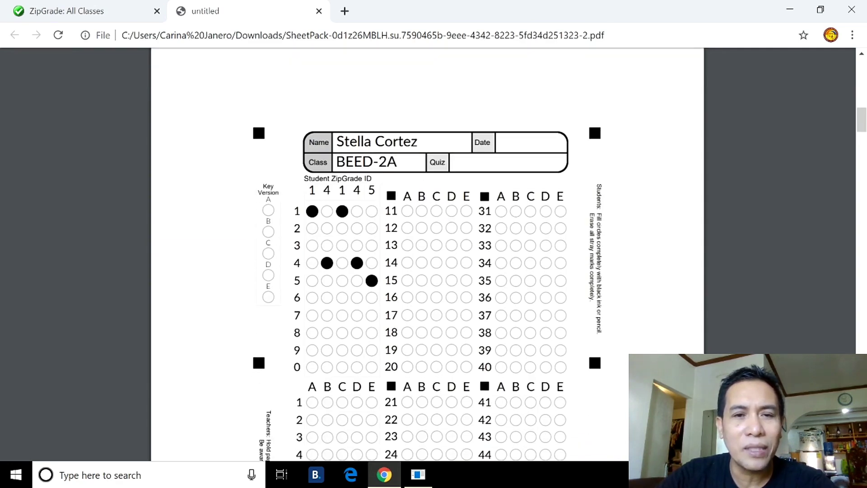
pyautogui.scroll(-1, 421, 176)
pyautogui.scroll(-14, 497, 194)
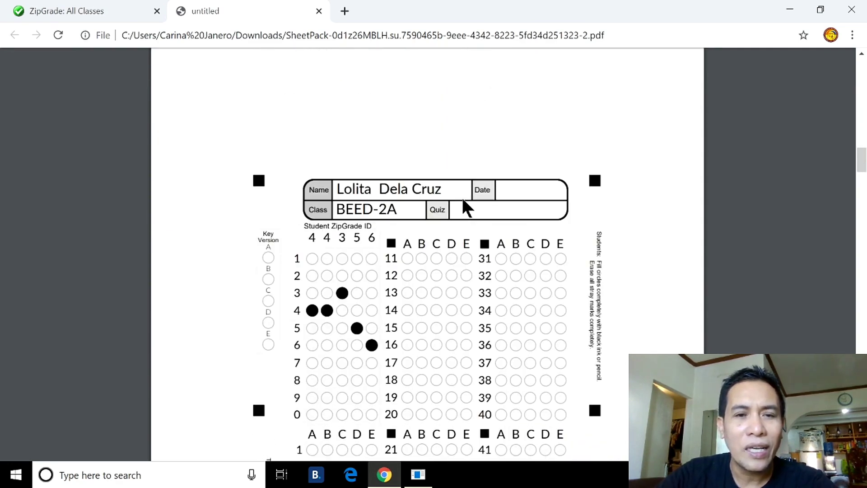
pyautogui.scroll(-2, 466, 199)
pyautogui.scroll(-10, 441, 166)
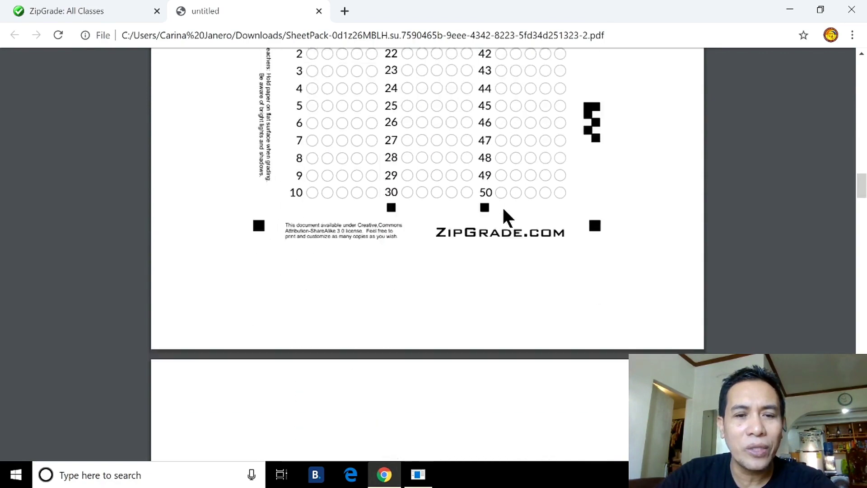
pyautogui.scroll(-11, 502, 205)
pyautogui.scroll(-7, 413, 150)
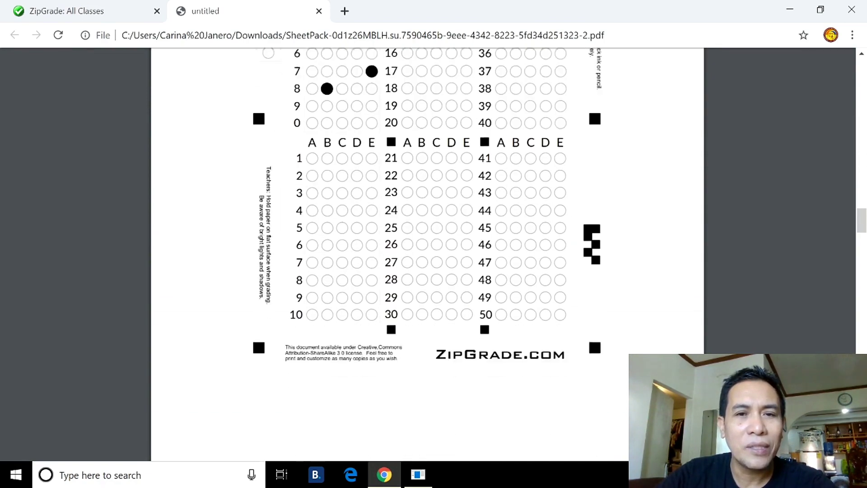
pyautogui.scroll(-16, 473, 186)
pyautogui.scroll(4, 473, 186)
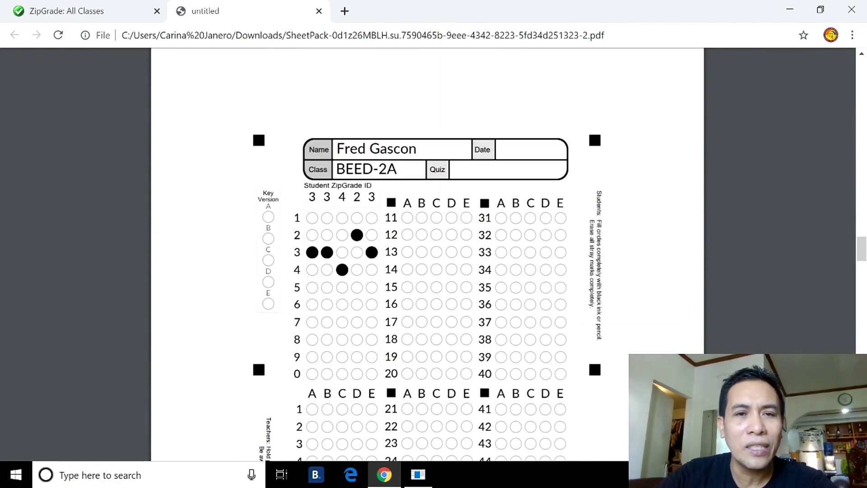
pyautogui.scroll(-14, 427, 253)
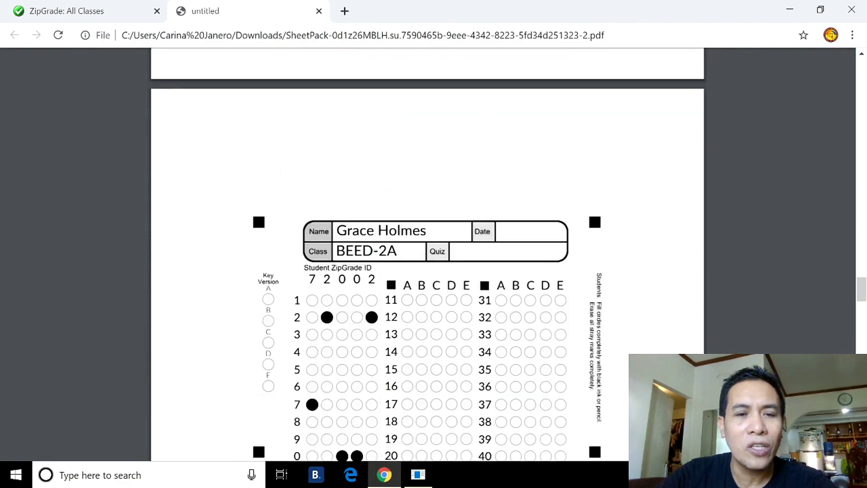
pyautogui.scroll(-14, 427, 253)
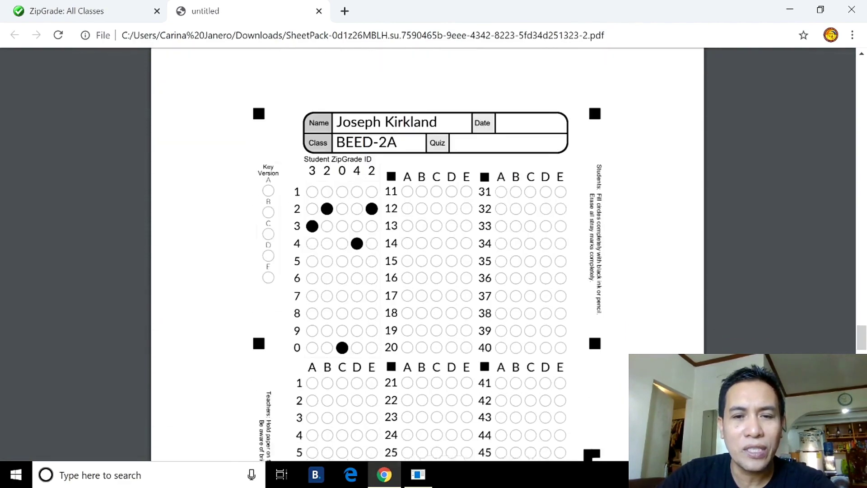
pyautogui.scroll(-15, 427, 253)
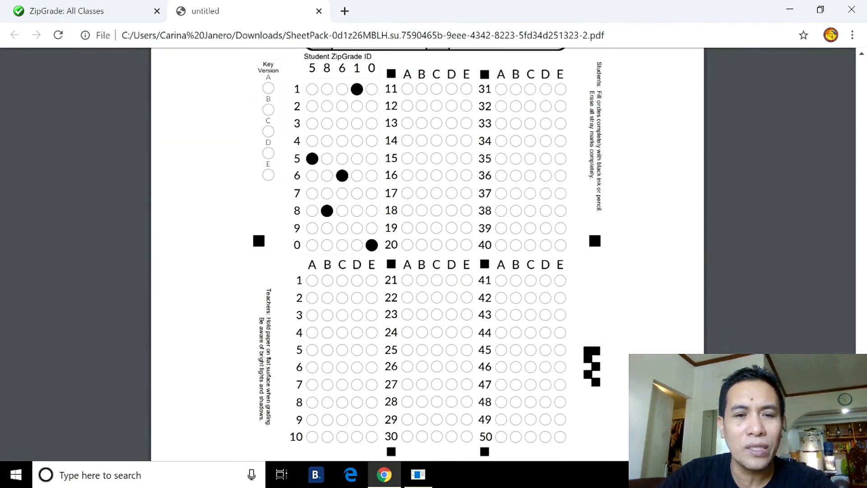
pyautogui.scroll(-8, 473, 194)
pyautogui.scroll(-12, 473, 196)
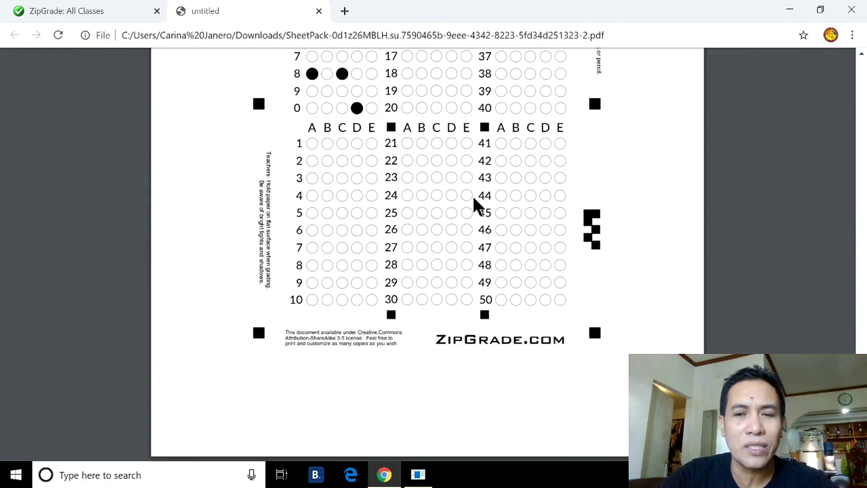
pyautogui.scroll(-17, 473, 196)
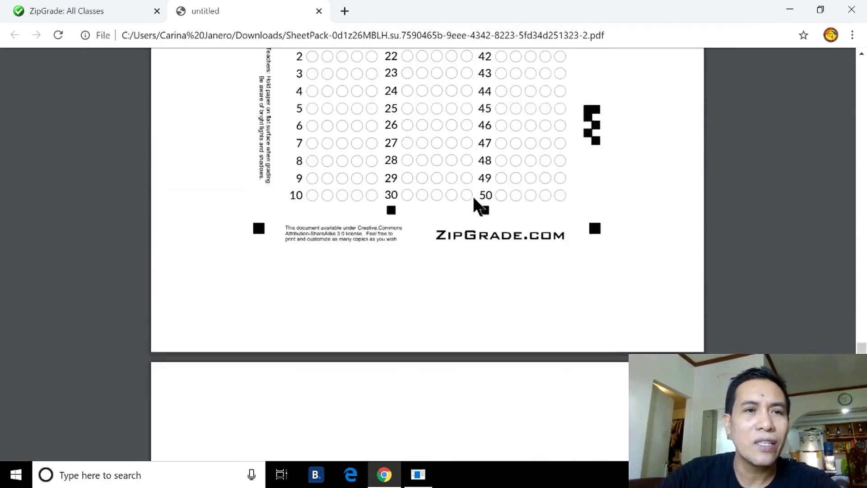
pyautogui.scroll(2, 473, 196)
# Return to the ZipGrade classes page and close the answer sheet pack options
pyautogui.click(106, 12)
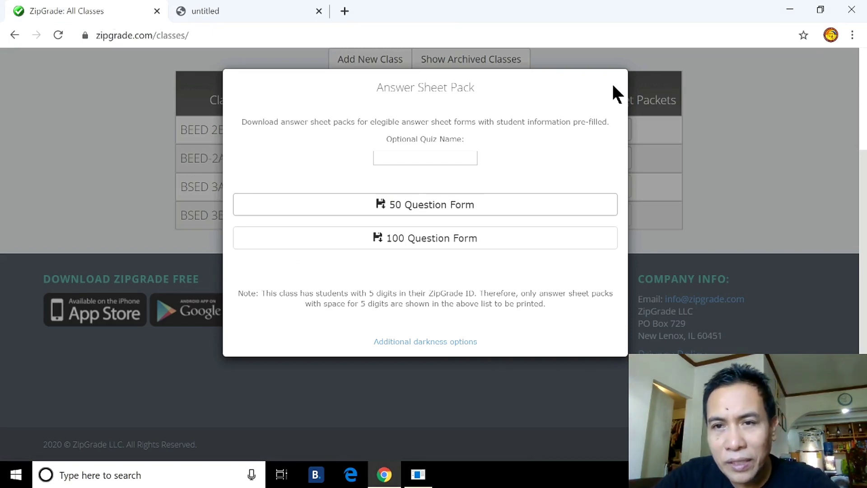
pyautogui.click(716, 205)
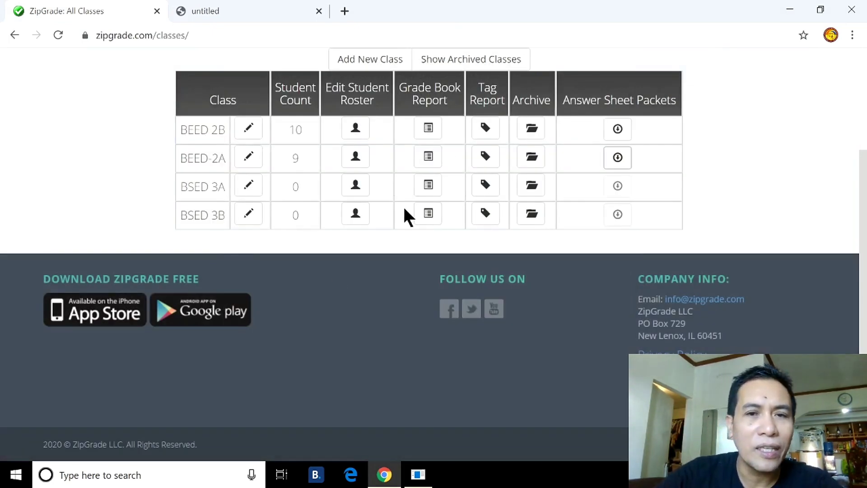
pyautogui.scroll(3, 401, 206)
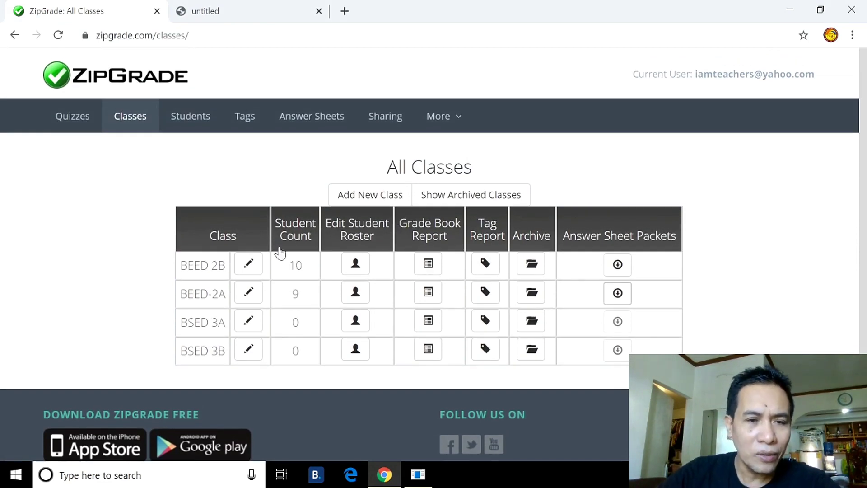
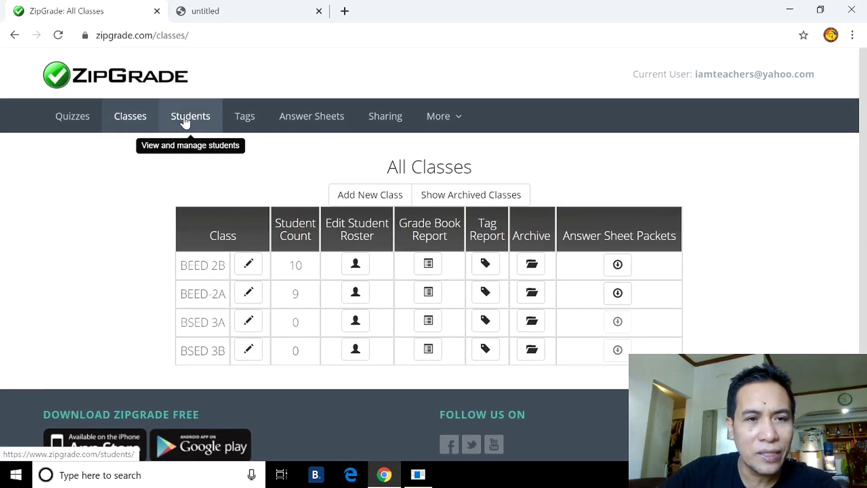
# Open the list of all students and look through their IDs, names and class assignments
pyautogui.click(185, 119)
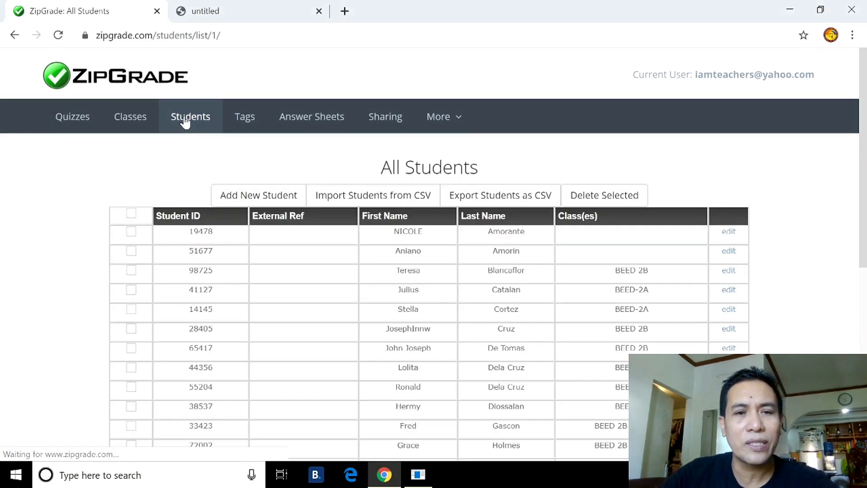
pyautogui.scroll(-3, 584, 185)
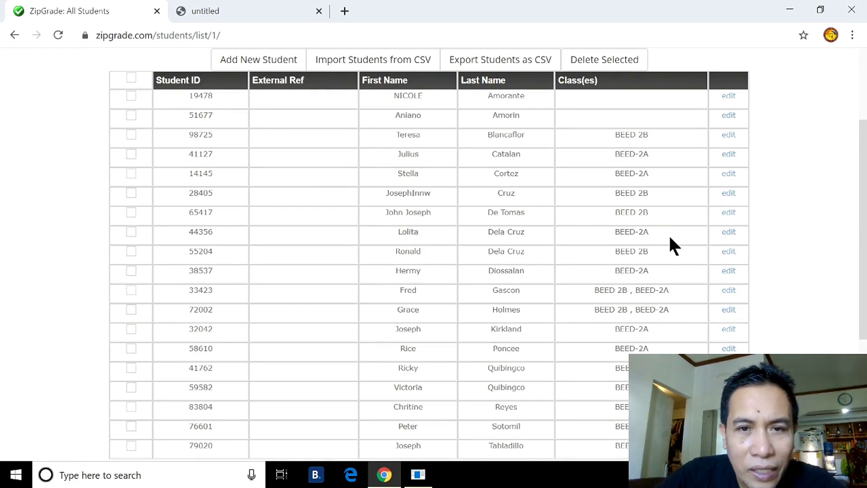
pyautogui.scroll(3, 513, 165)
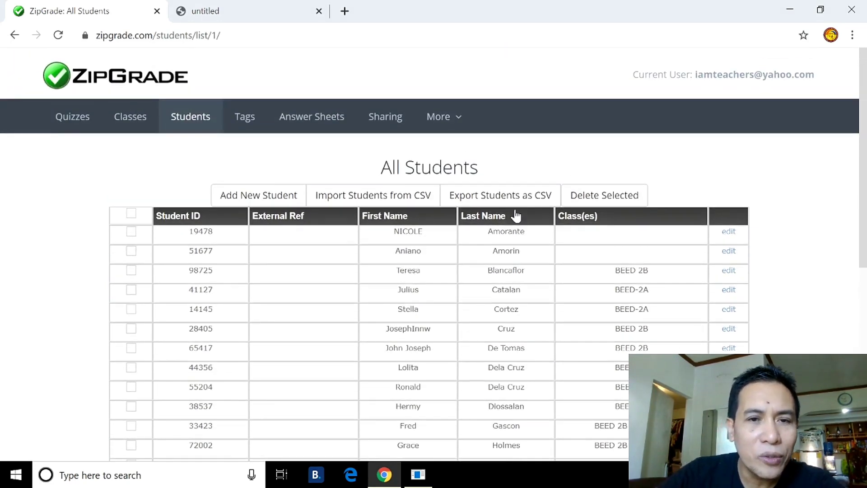
# Start a new student record and enter the student's first and last names, leaving the external reference blank
pyautogui.scroll(-3, 515, 215)
pyautogui.click(266, 59)
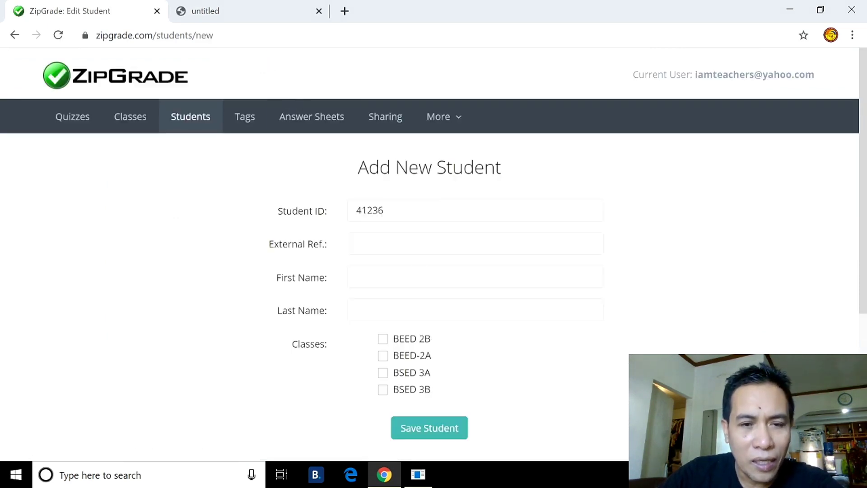
pyautogui.click(398, 244)
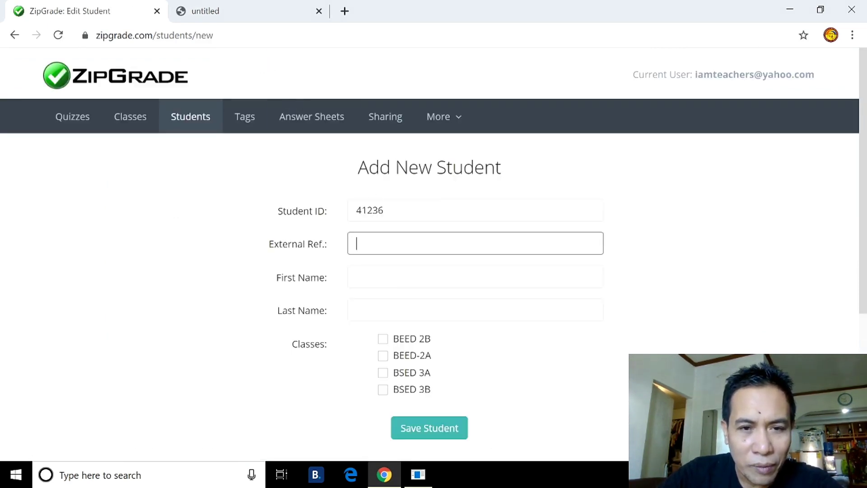
pyautogui.click(474, 277)
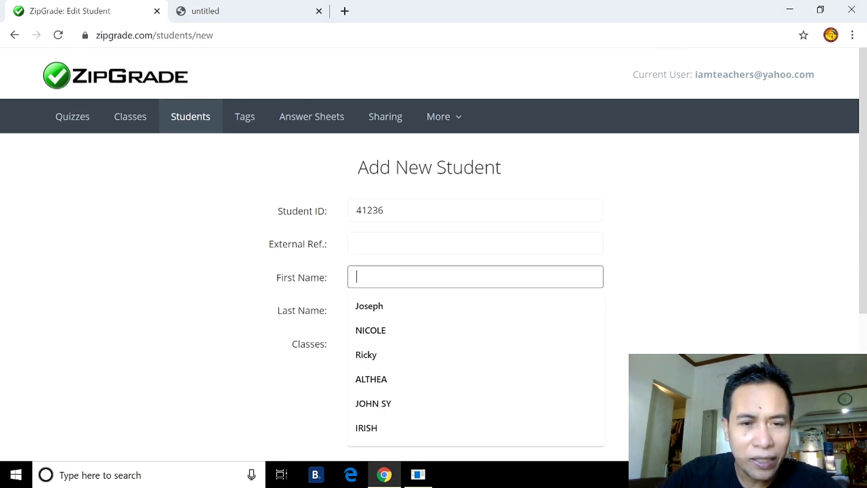
pyautogui.write('rONAL')
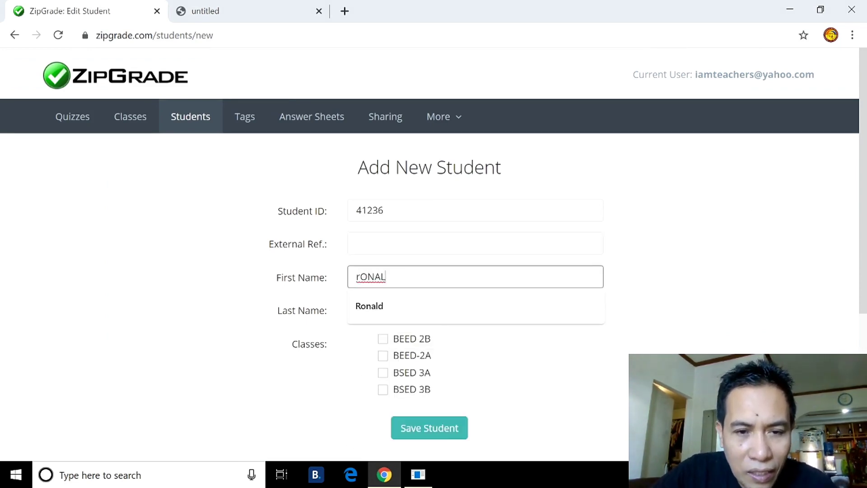
pyautogui.click(380, 305)
pyautogui.click(380, 309)
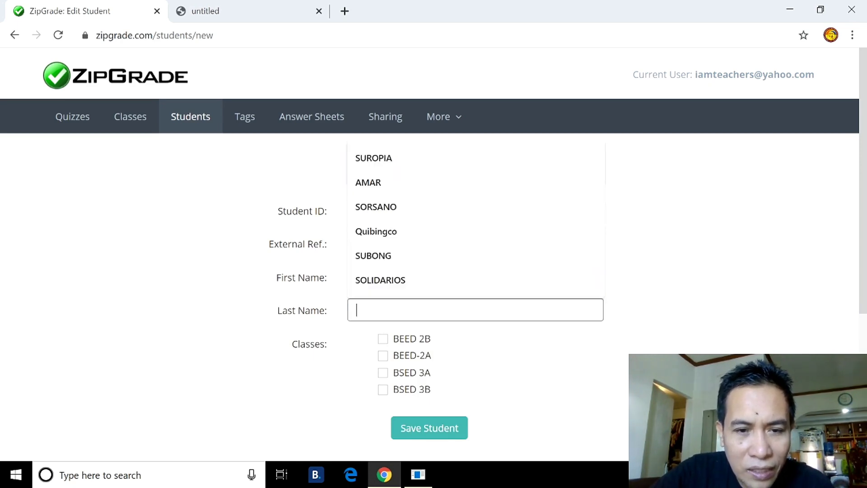
pyautogui.click(385, 254)
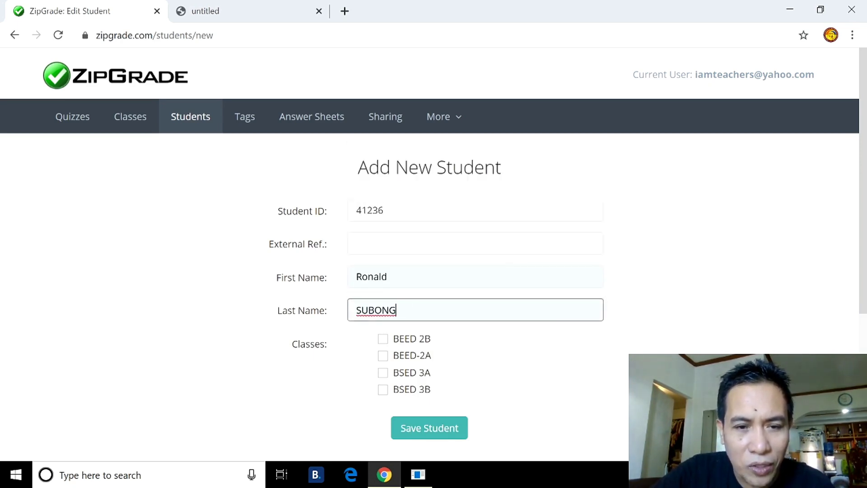
# Assign the new student to class BSED 3A and save the record
pyautogui.scroll(-3, 516, 281)
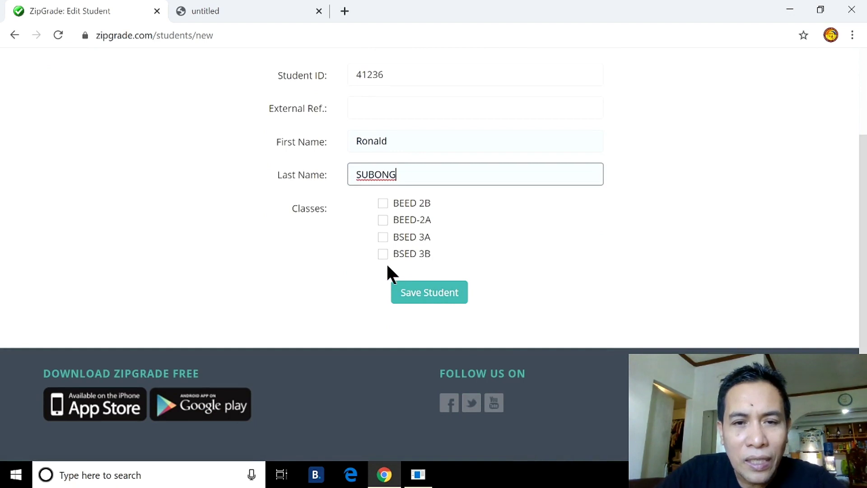
pyautogui.click(382, 236)
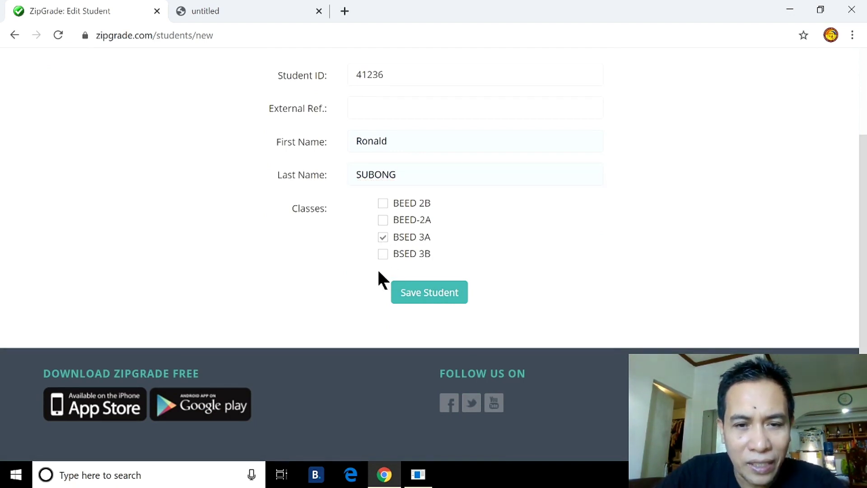
pyautogui.click(427, 296)
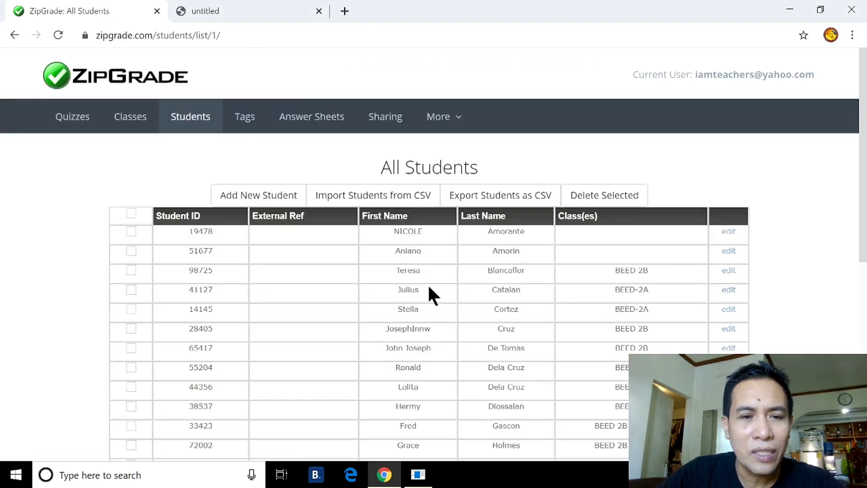
# Edit the newly added student's record to replace class BSED 3A with BSED 3B, save it and check the student list
pyautogui.scroll(-5, 428, 286)
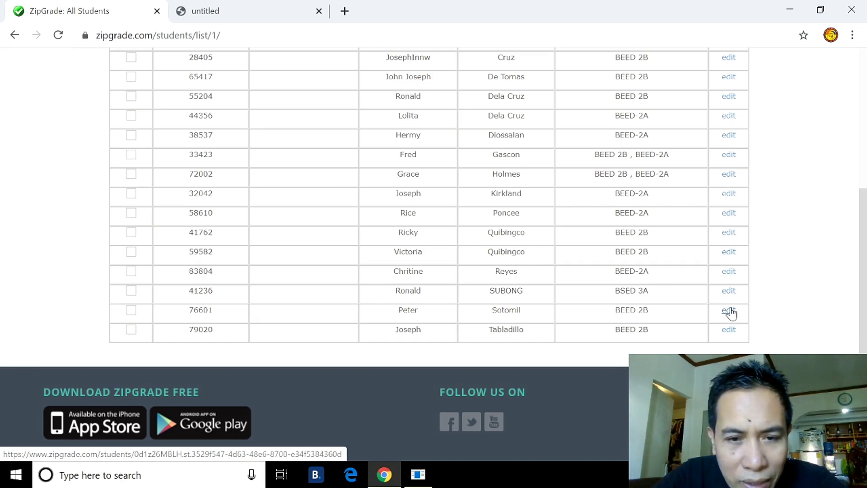
pyautogui.click(729, 292)
pyautogui.scroll(-1, 575, 289)
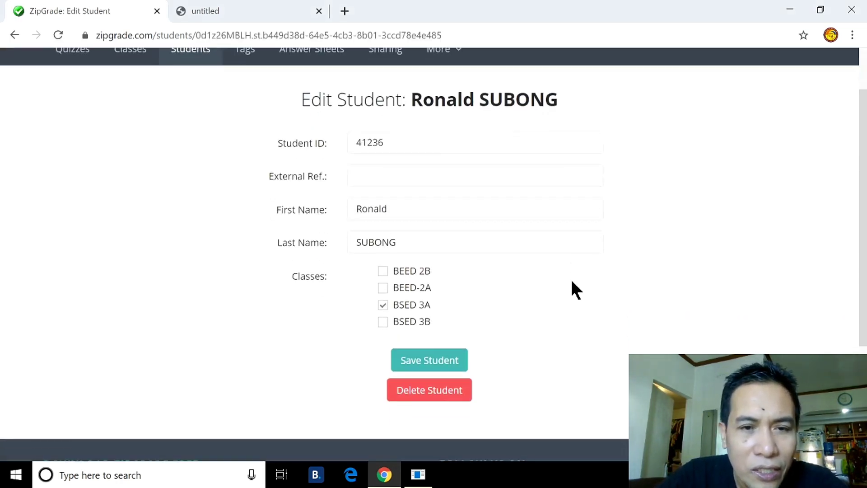
pyautogui.scroll(-1, 572, 281)
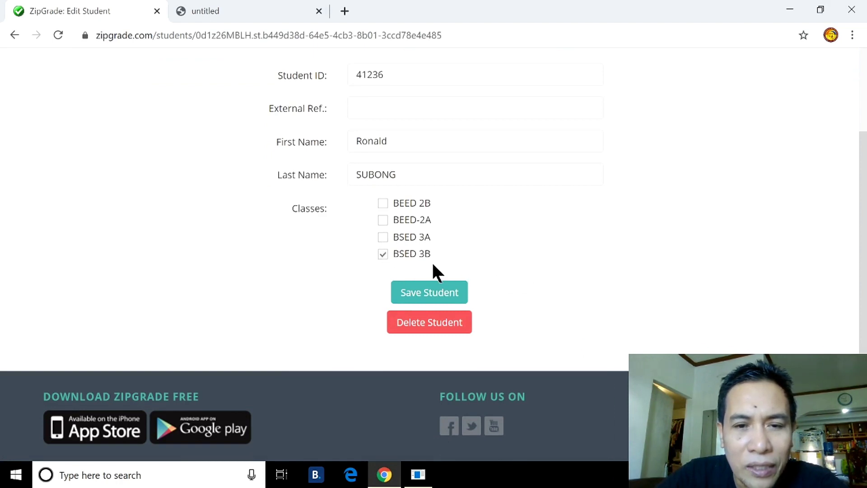
pyautogui.click(422, 294)
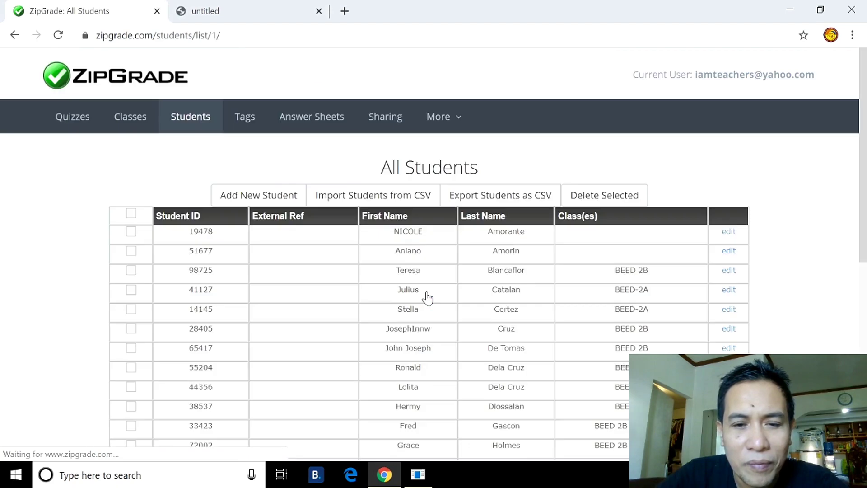
pyautogui.scroll(-6, 427, 297)
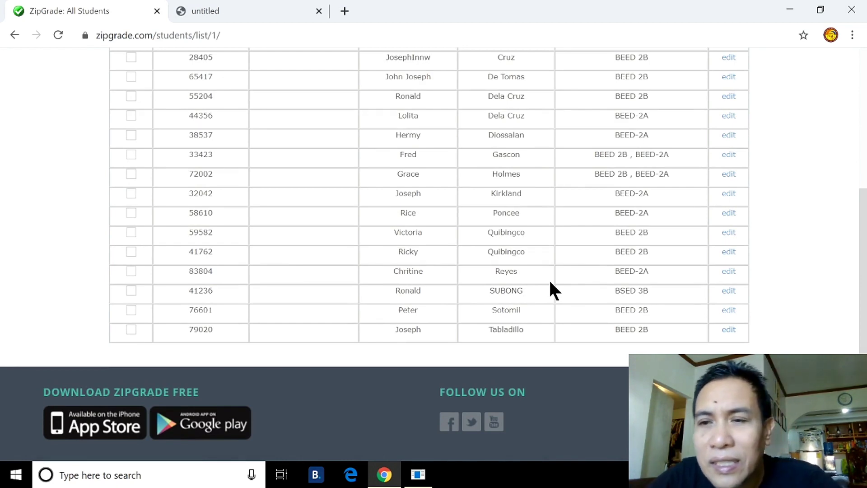
# Edit the first student assigned to both BEED 2B and BEED-2A, keep only BEED 2B and save the record
pyautogui.scroll(6, 550, 281)
pyautogui.scroll(-1, 552, 276)
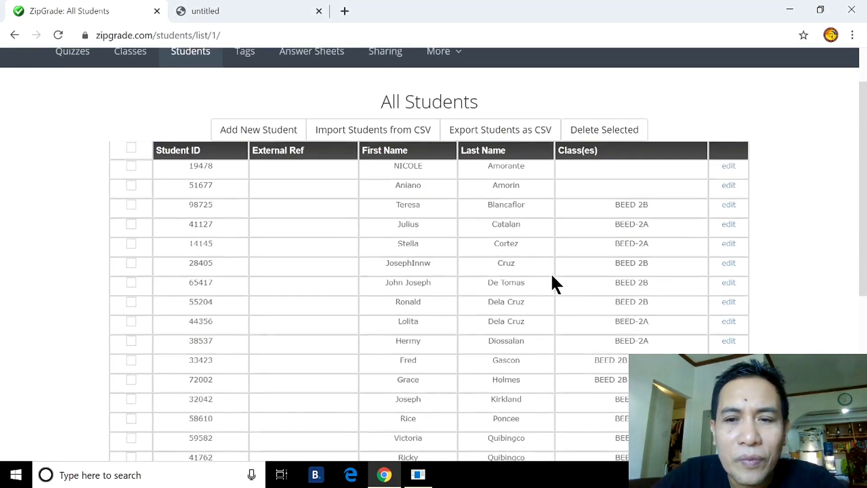
pyautogui.scroll(-3, 551, 275)
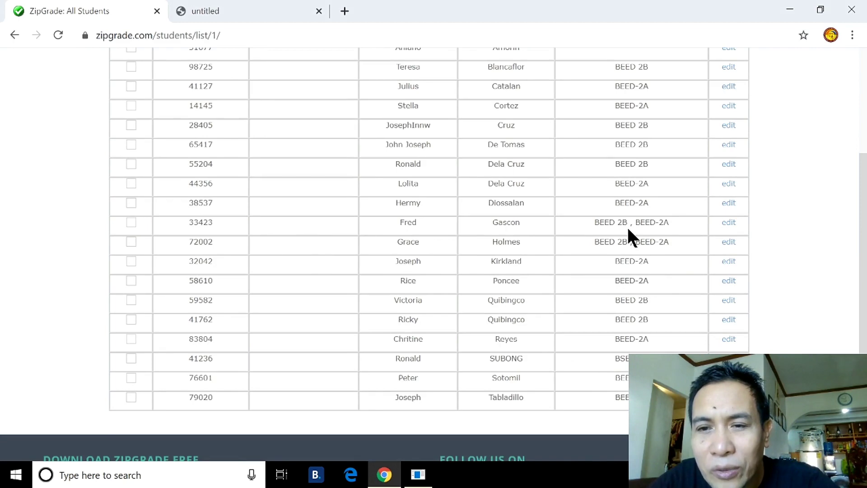
pyautogui.click(729, 224)
pyautogui.scroll(-3, 367, 253)
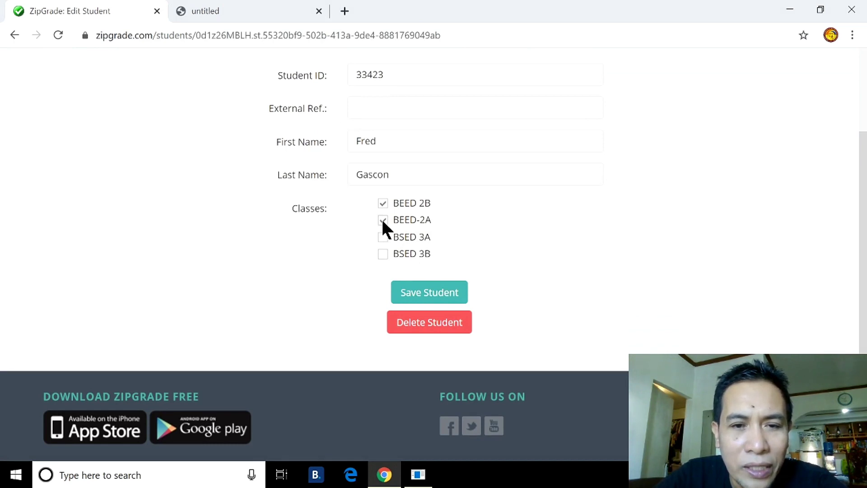
pyautogui.click(432, 295)
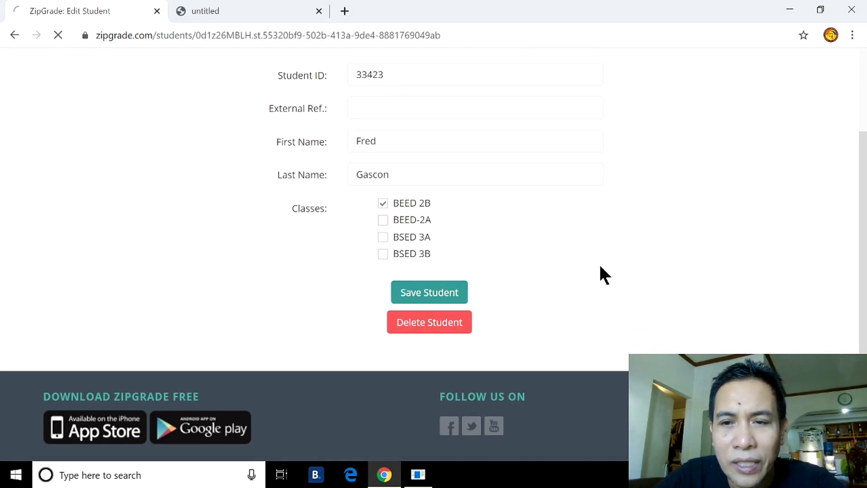
# Edit the remaining student assigned to both BEED classes, keep only BEED-2A and save the record
pyautogui.scroll(-5, 646, 256)
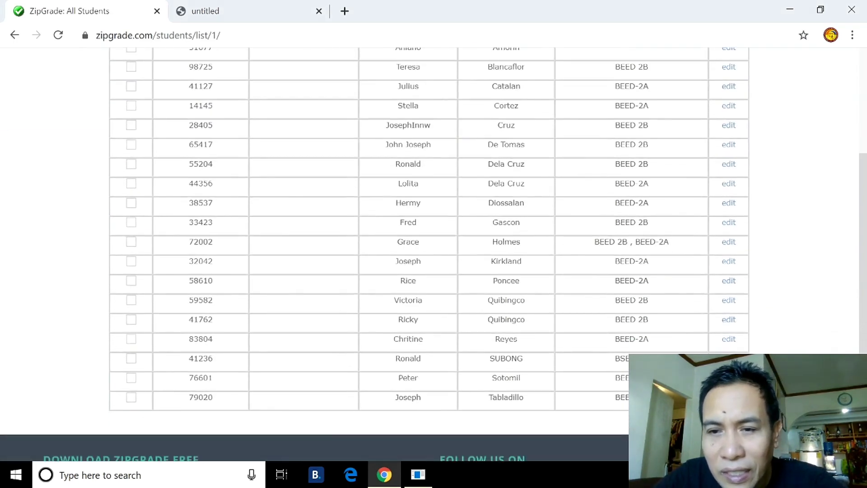
pyautogui.click(728, 242)
pyautogui.scroll(-3, 427, 297)
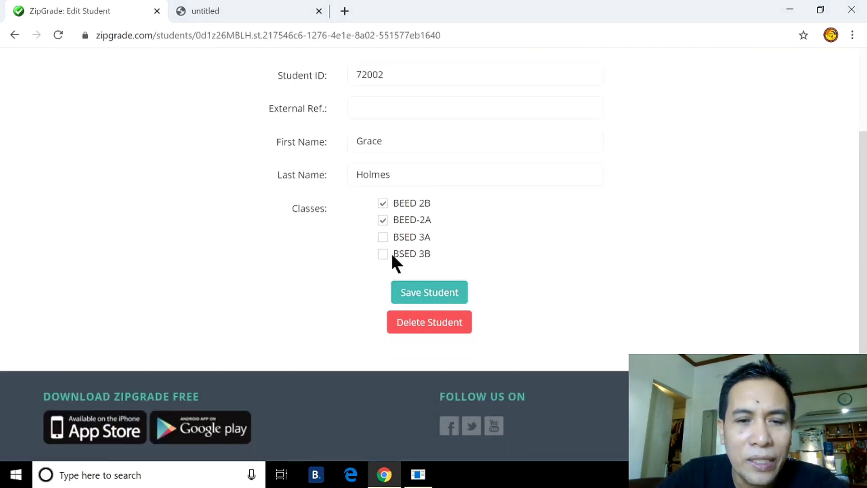
pyautogui.click(429, 293)
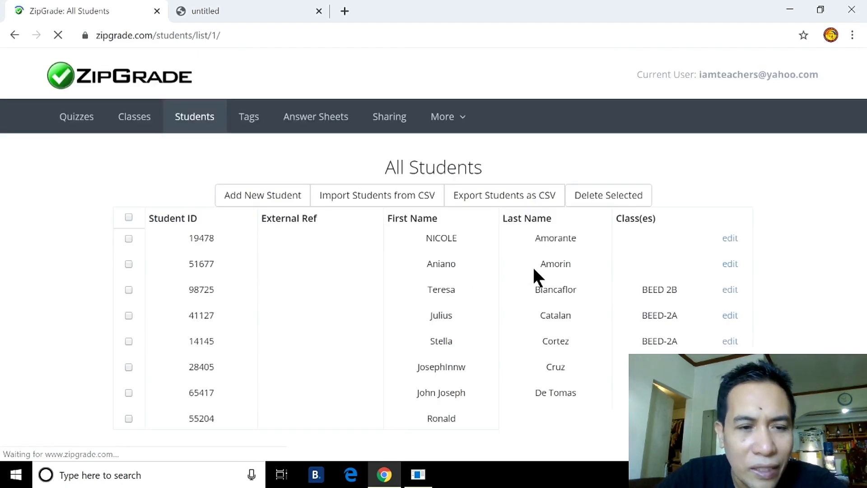
# Assign the second student in the list, who has no class, to BSED 3B and save the record
pyautogui.scroll(-2, 492, 268)
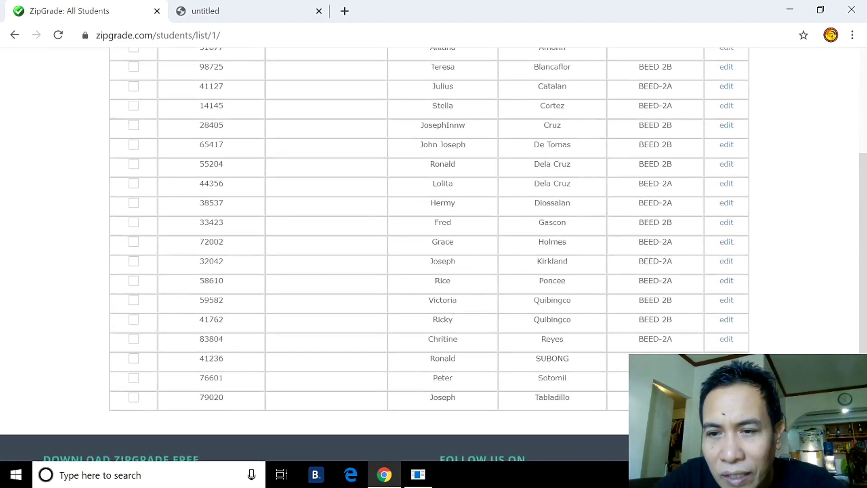
pyautogui.scroll(3, 708, 246)
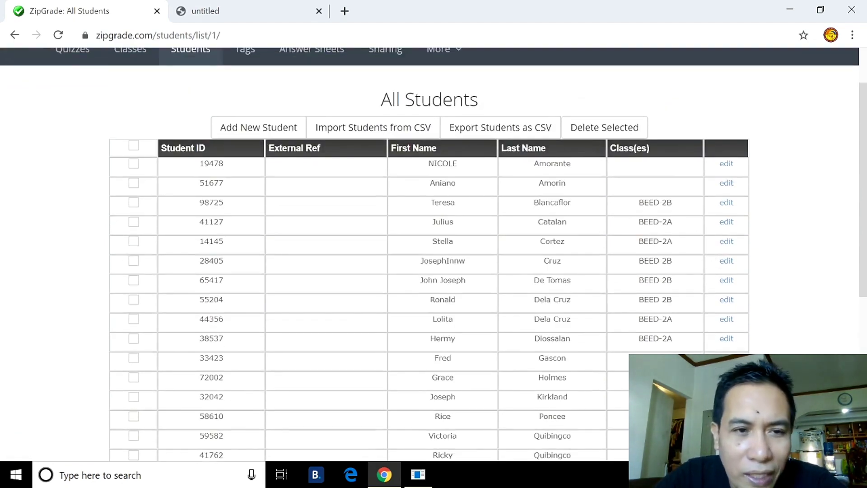
pyautogui.click(726, 183)
pyautogui.scroll(-5, 430, 219)
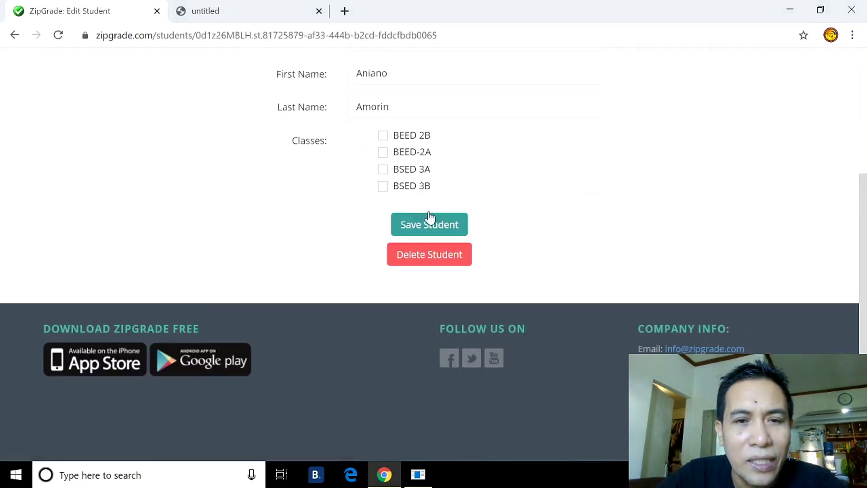
pyautogui.click(383, 187)
pyautogui.click(427, 230)
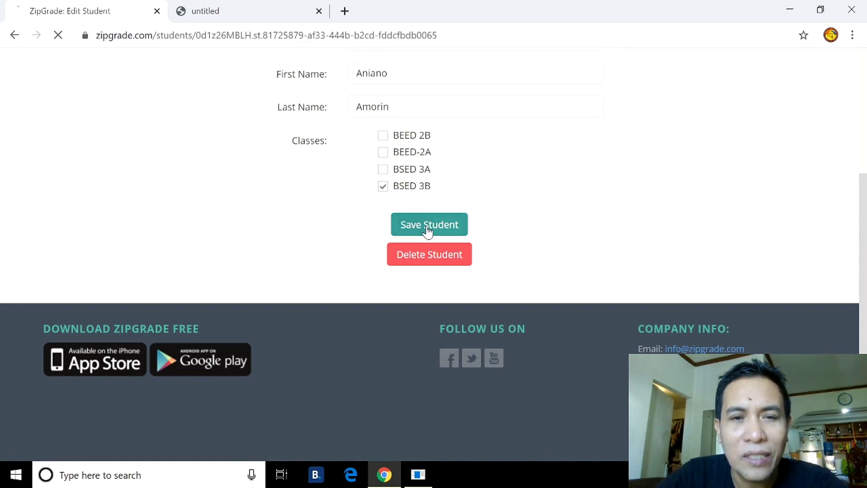
# Open the record of the first student in the list and retype the all-caps first name with only its initial capitalized
pyautogui.scroll(-3, 428, 235)
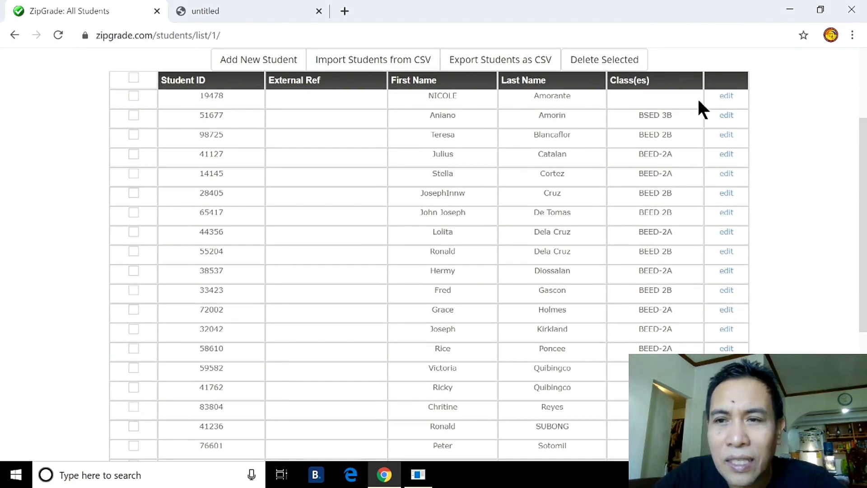
pyautogui.click(725, 96)
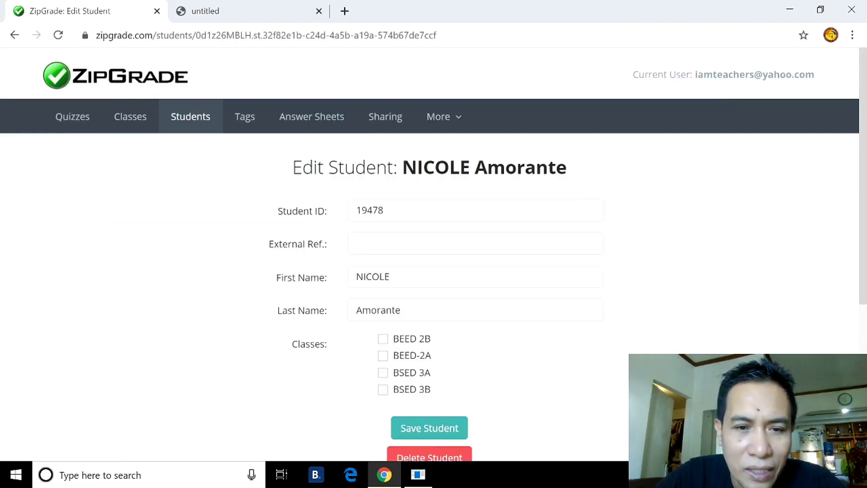
pyautogui.scroll(-3, 413, 186)
pyautogui.click(390, 146)
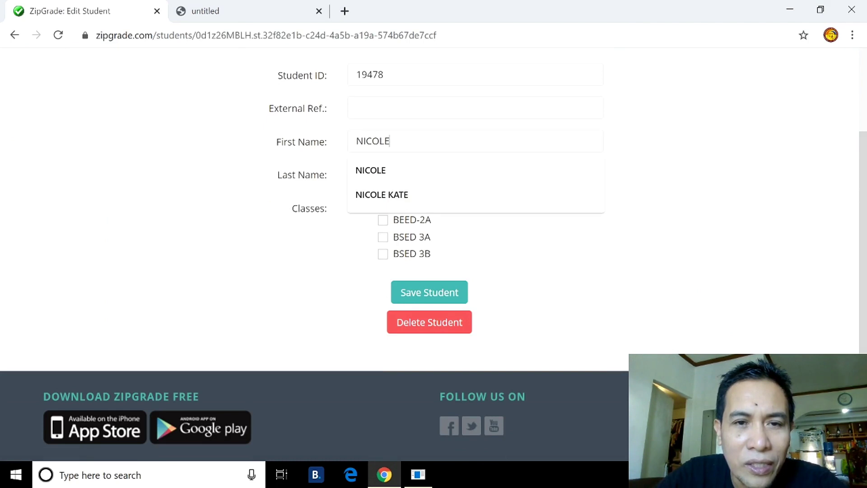
pyautogui.press('BackSpace')
pyautogui.press('BackSpace')
pyautogui.press('BackSpace')
pyautogui.press('BackSpace')
pyautogui.press('BackSpace')
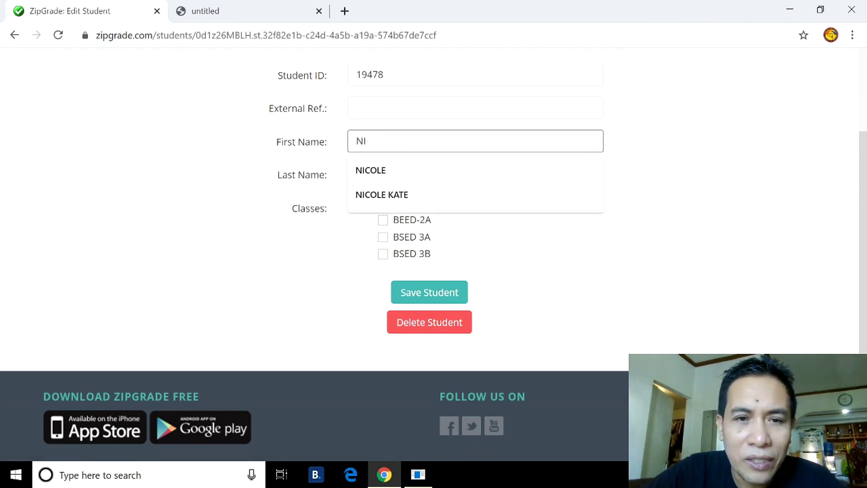
pyautogui.press('capslock')
pyautogui.write('icole')
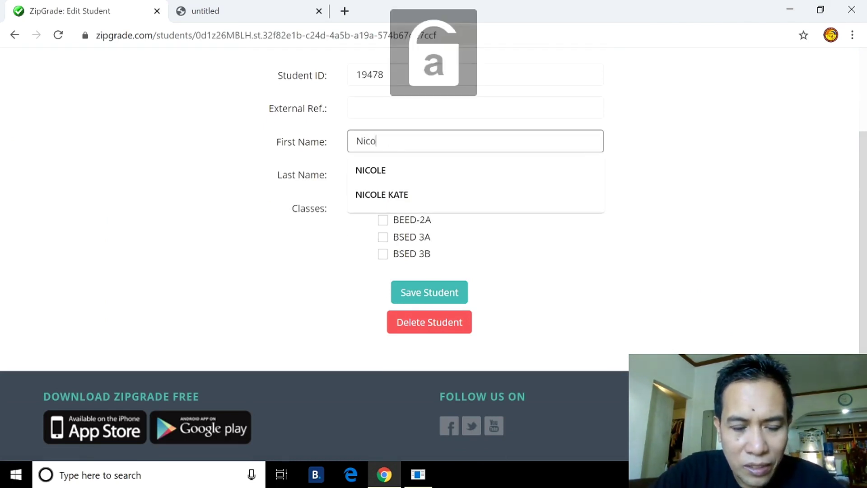
# Assign this student to class BSED 3A, save the record and check the student list
pyautogui.click(383, 237)
pyautogui.click(429, 293)
pyautogui.scroll(-5, 464, 210)
pyautogui.scroll(5, 462, 202)
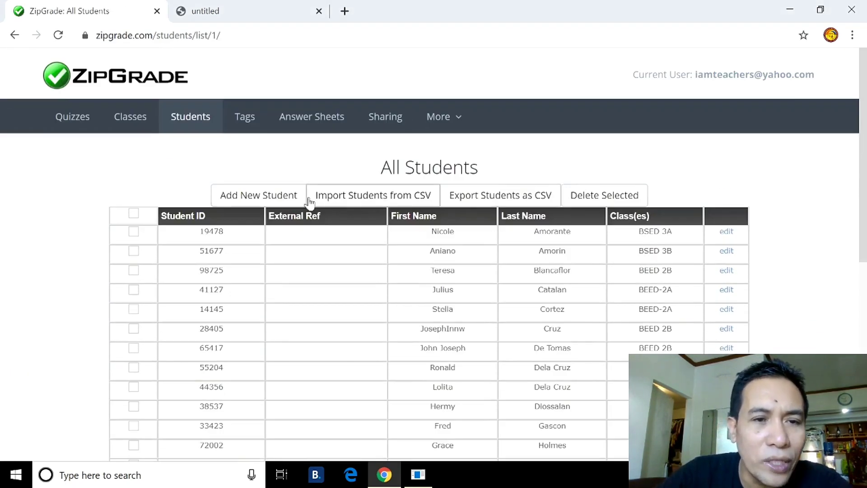
# Start a new student record and fill in the student's first name and last name
pyautogui.click(256, 197)
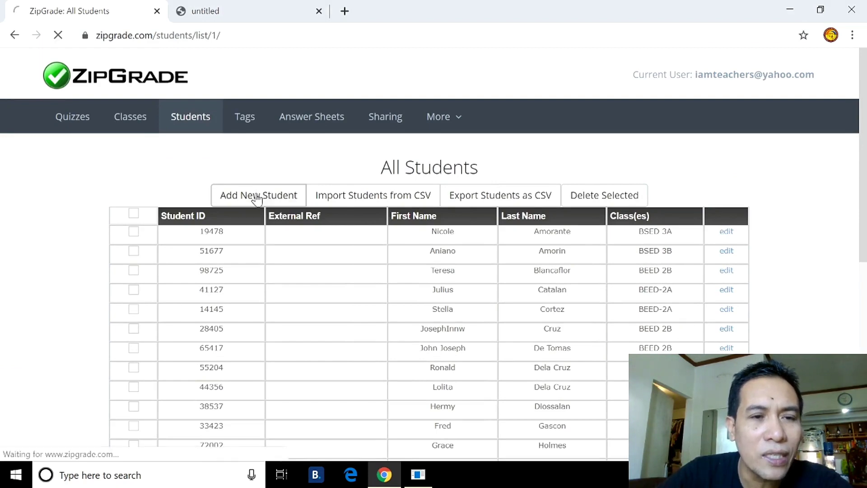
pyautogui.scroll(-3, 405, 197)
pyautogui.click(357, 141)
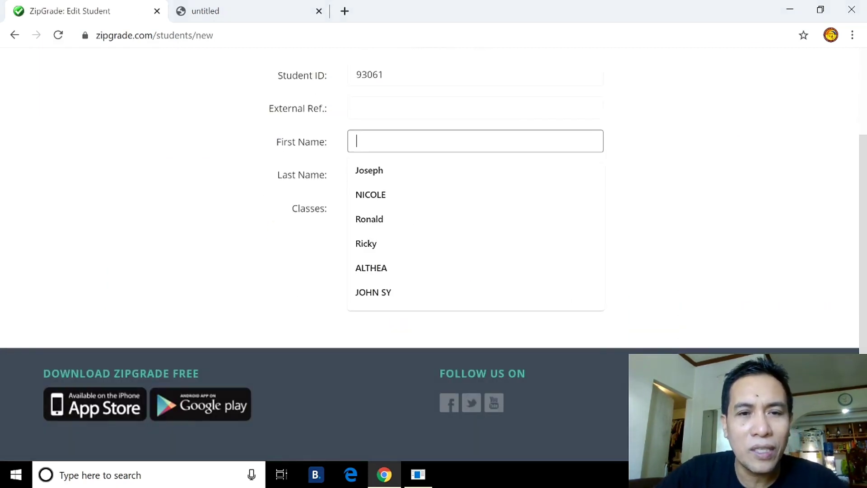
pyautogui.write('Peter')
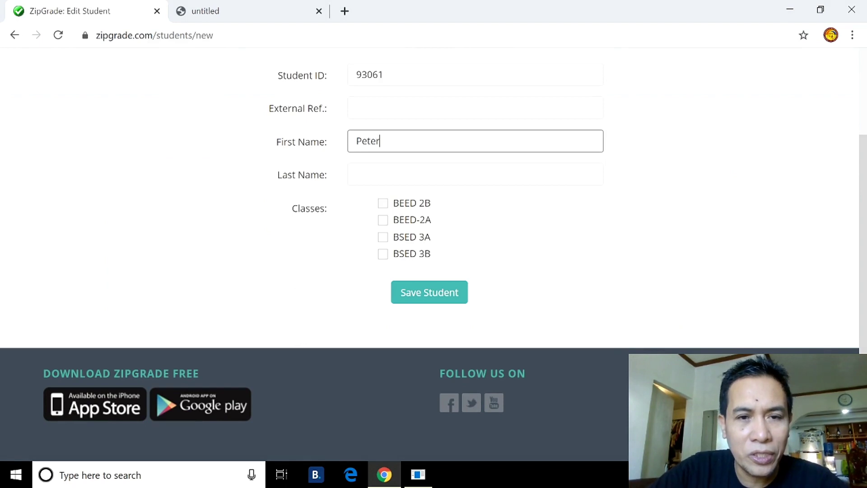
pyautogui.click(357, 175)
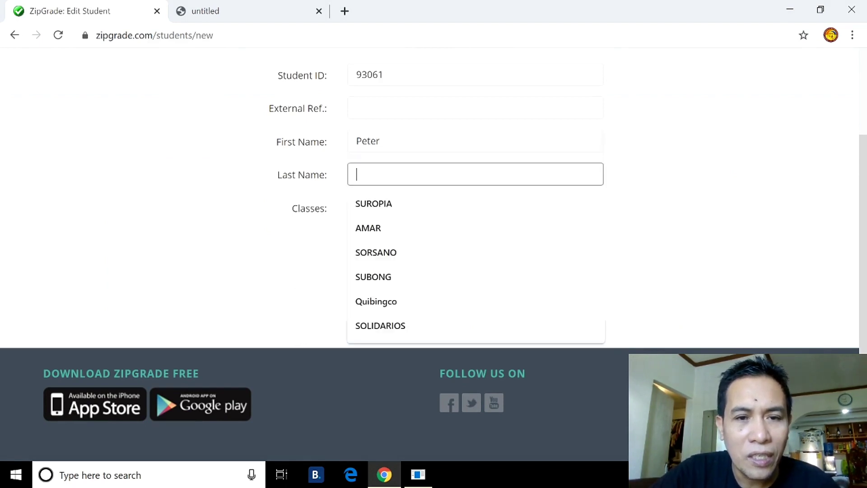
pyautogui.click(389, 229)
# Assign the new student to class BSED 3A and save the record
pyautogui.scroll(-2, 384, 229)
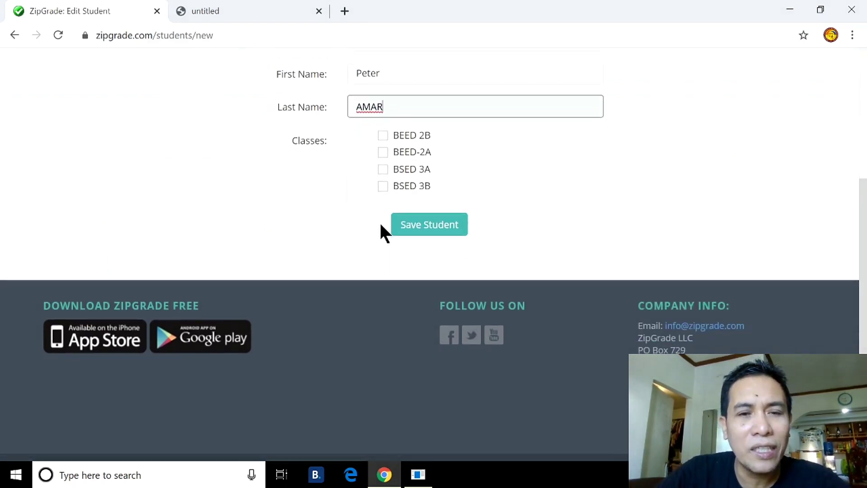
pyautogui.click(384, 168)
pyautogui.click(435, 228)
pyautogui.scroll(-2, 436, 228)
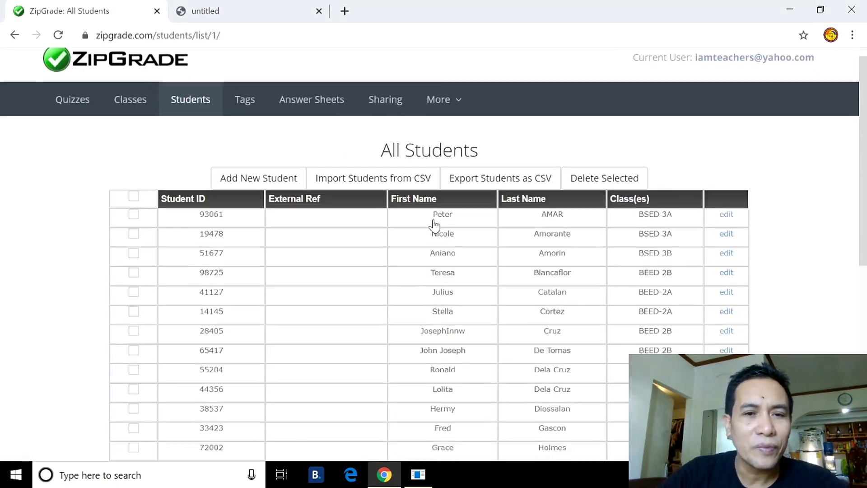
# Start another new student record and enter this student's first and last names, using the suggested entries
pyautogui.click(265, 127)
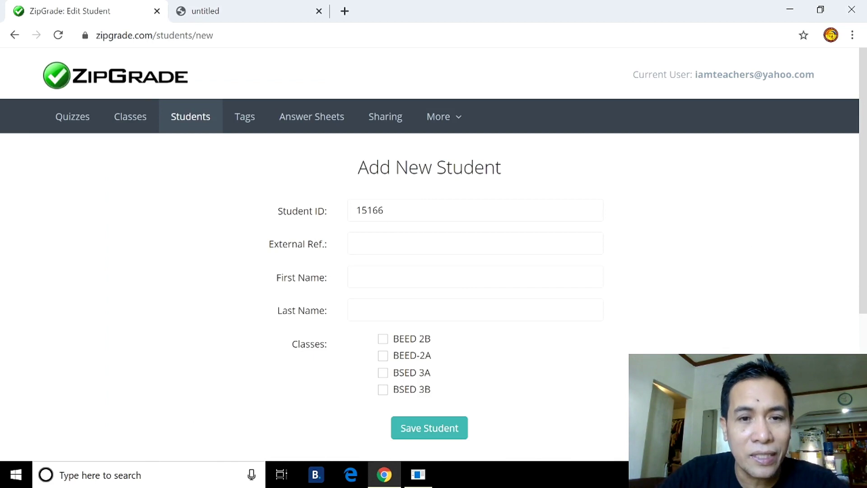
pyautogui.click(402, 276)
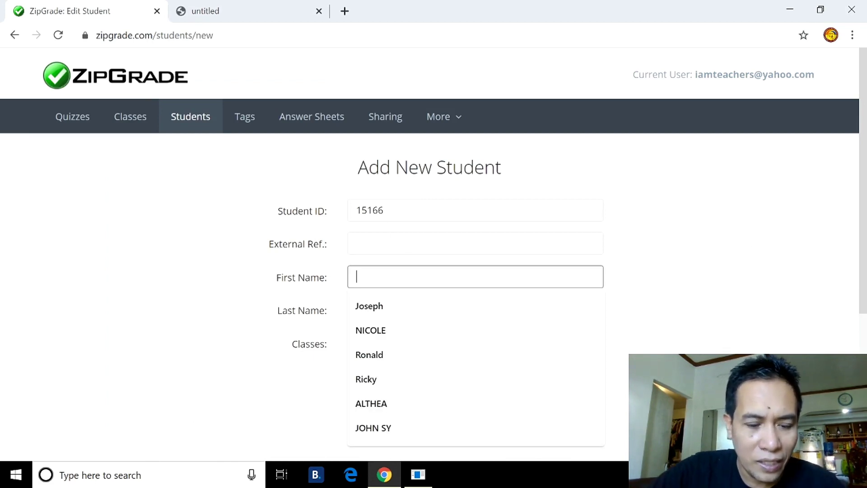
pyautogui.write('Victoria')
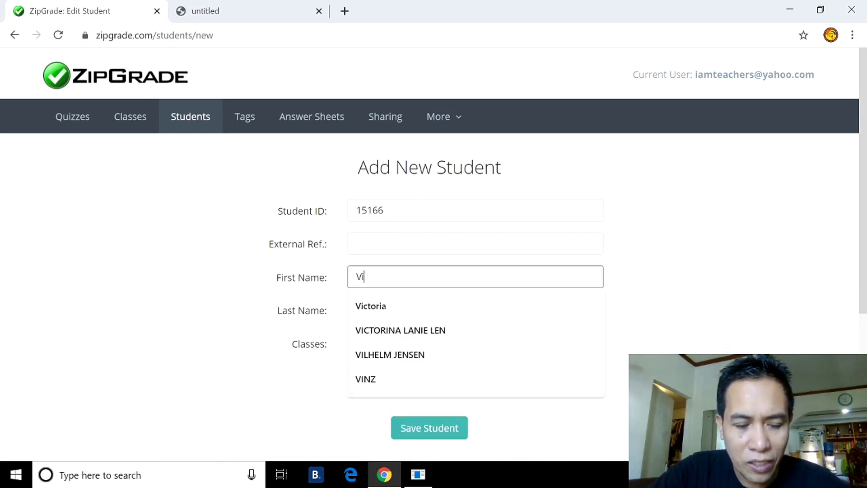
pyautogui.click(383, 306)
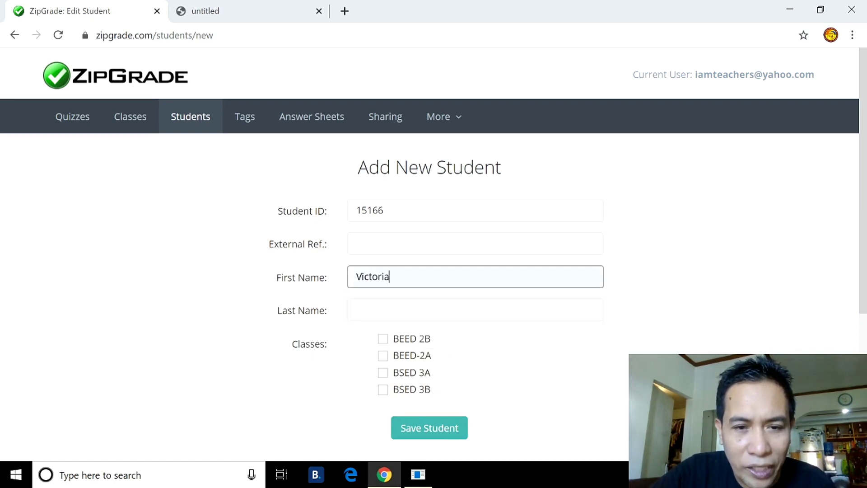
pyautogui.click(383, 307)
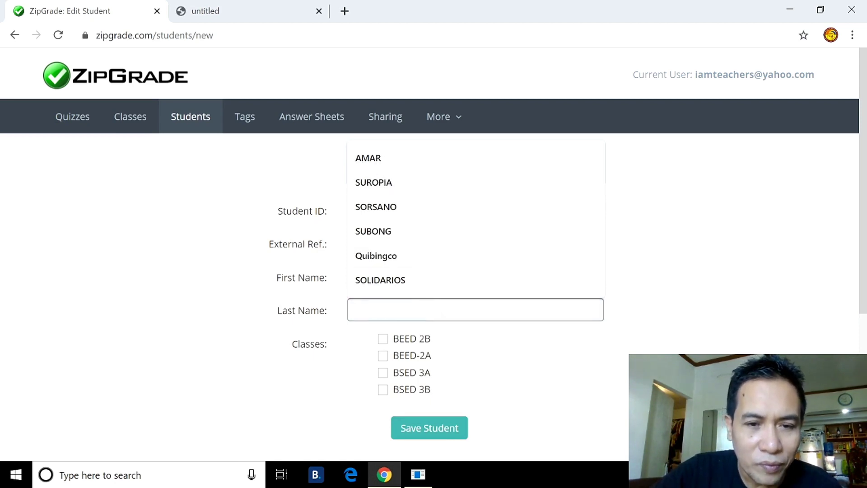
pyautogui.write('De')
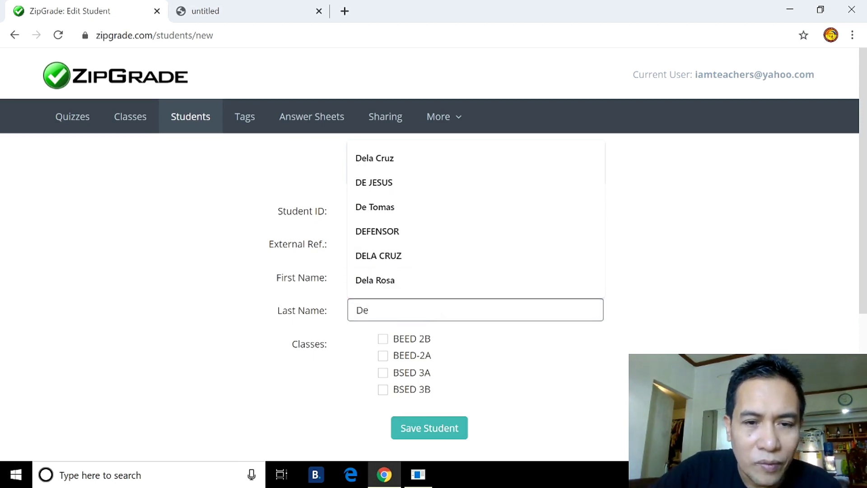
pyautogui.click(397, 280)
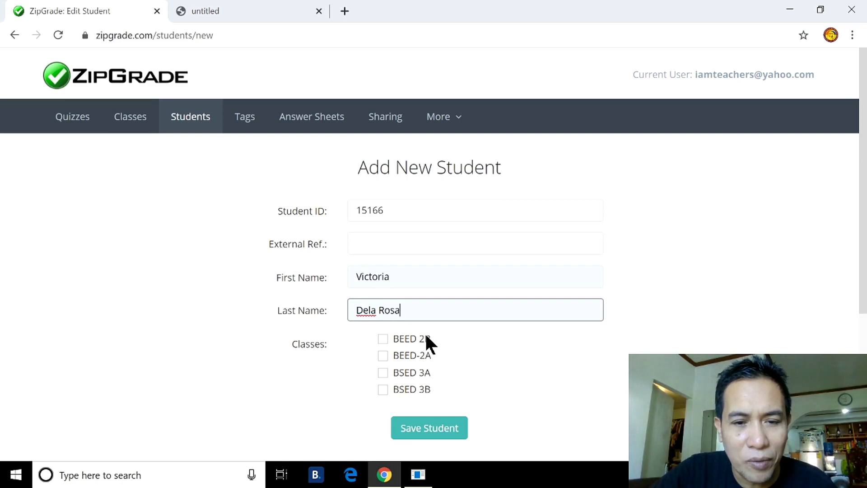
# Put this second new student in class BSED 3A, save the record and look through the full student list
pyautogui.scroll(-1, 427, 337)
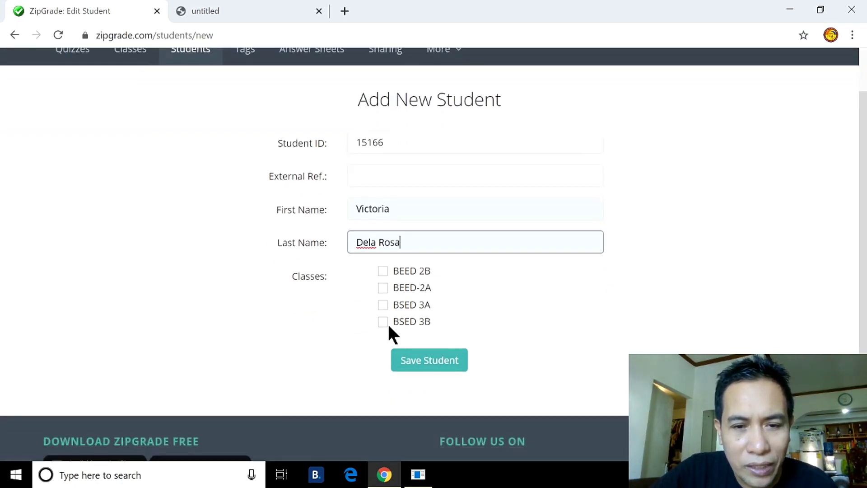
pyautogui.click(384, 303)
pyautogui.click(428, 361)
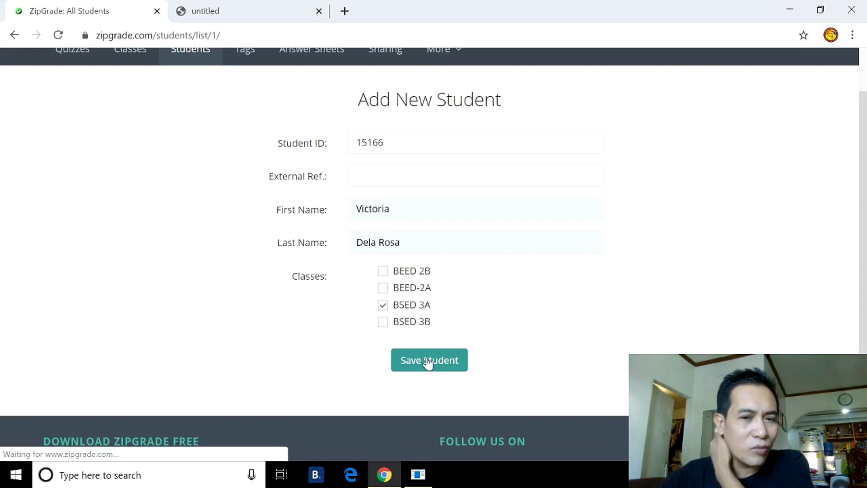
pyautogui.scroll(-3, 429, 352)
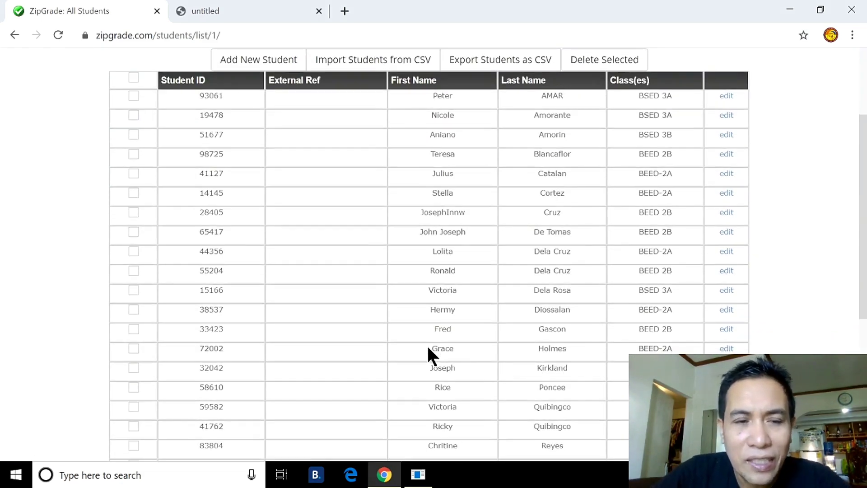
pyautogui.scroll(-3, 427, 352)
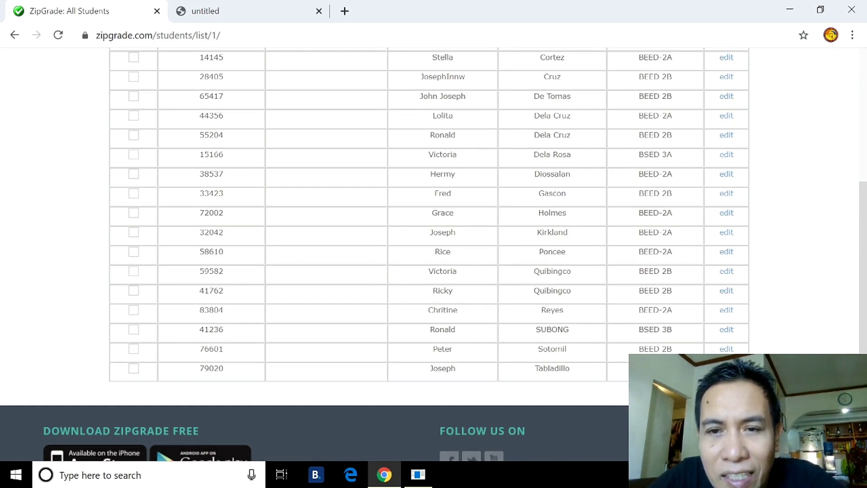
pyautogui.scroll(2, 428, 253)
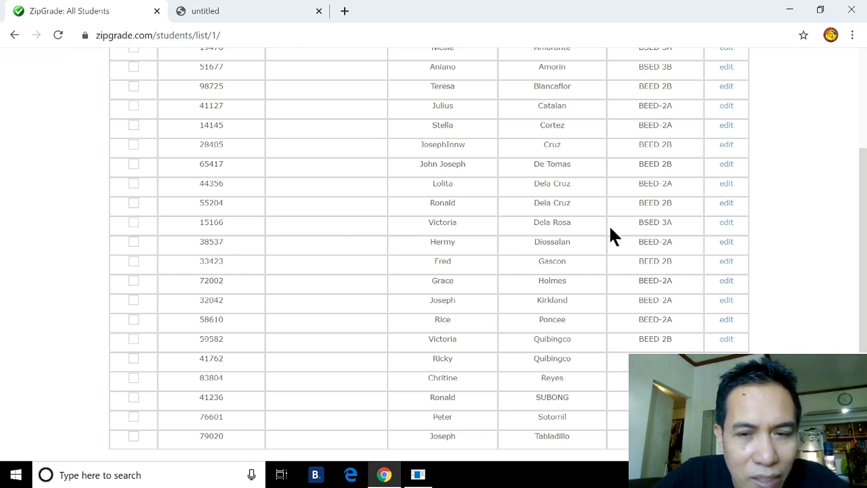
pyautogui.scroll(4, 468, 235)
pyautogui.scroll(-1, 467, 238)
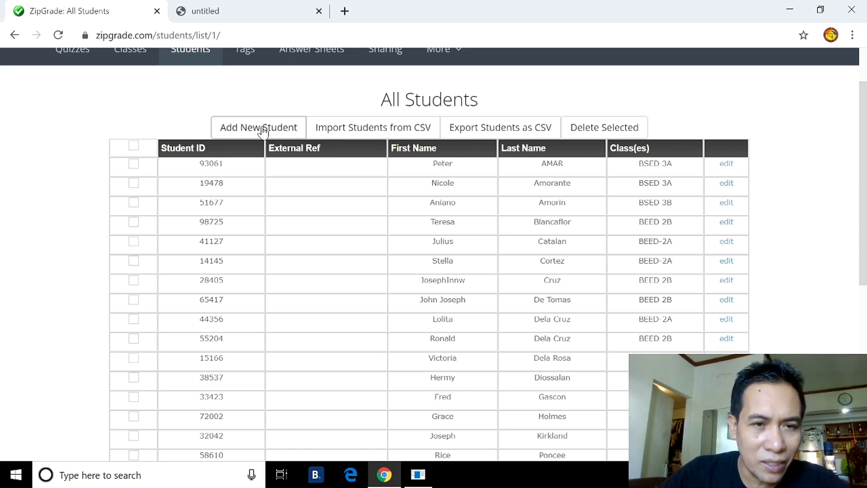
pyautogui.scroll(1, 255, 152)
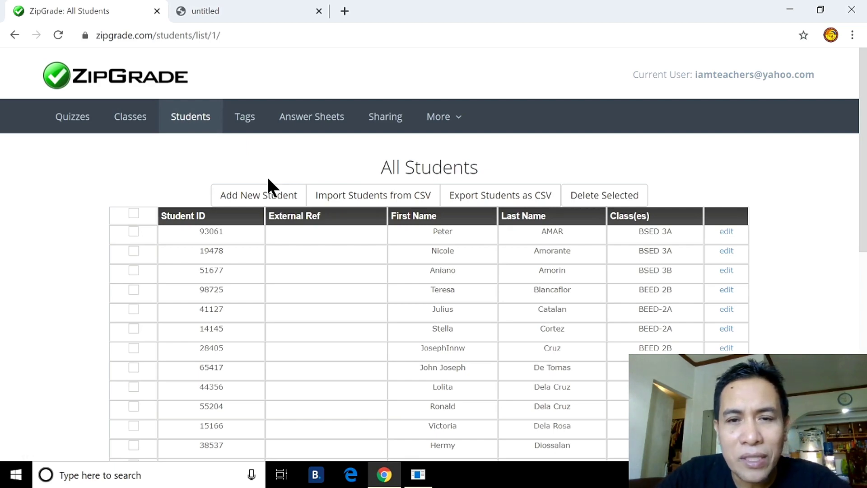
# Review the 20, 50 and 100 question answer sheet forms and open the custom answer sheet wizard
pyautogui.click(312, 118)
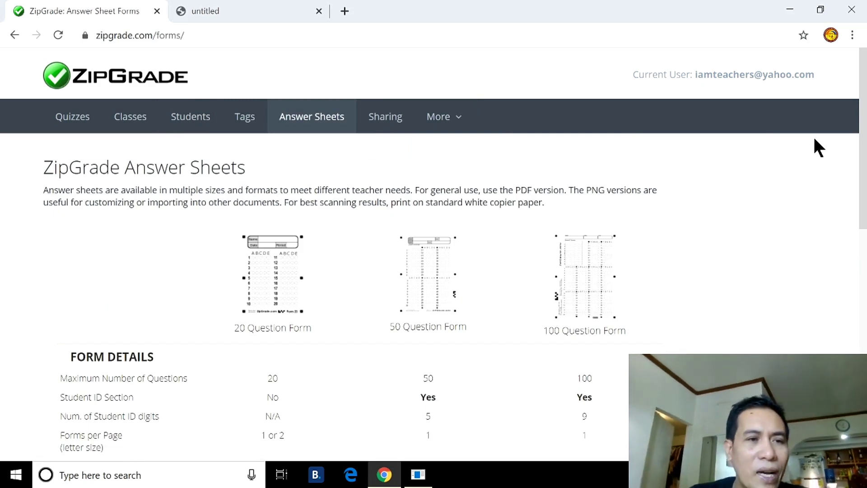
pyautogui.scroll(-2, 372, 234)
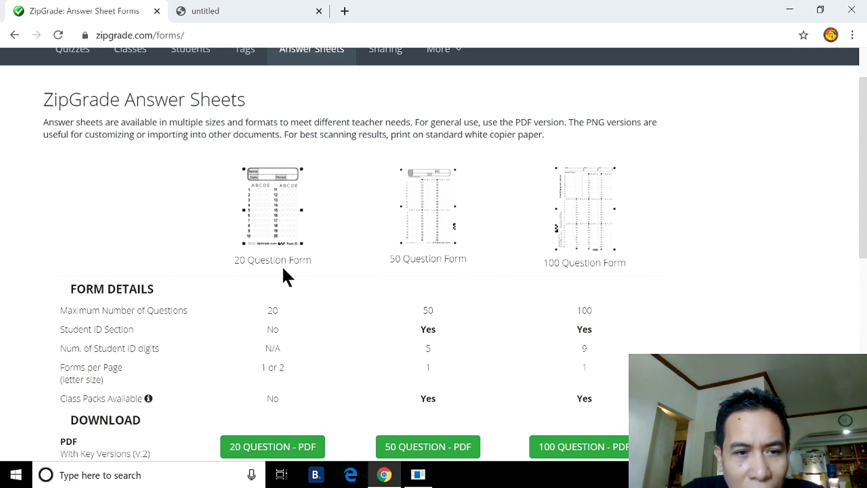
pyautogui.scroll(-3, 468, 250)
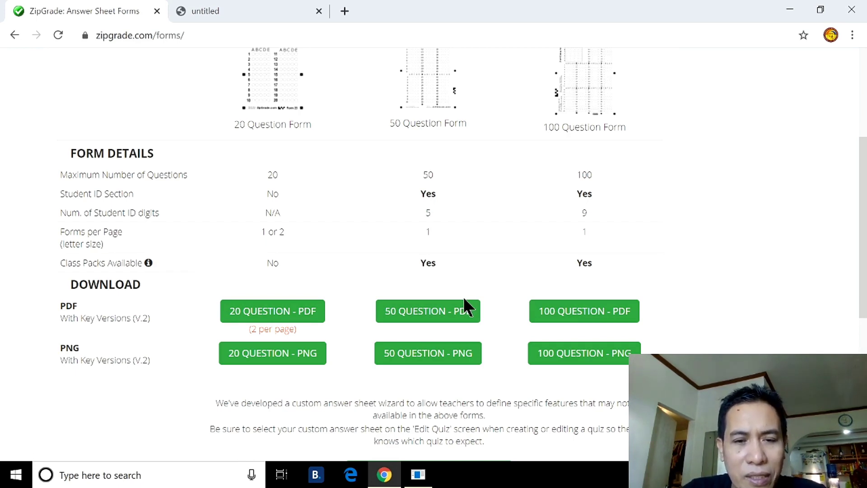
pyautogui.scroll(-3, 463, 297)
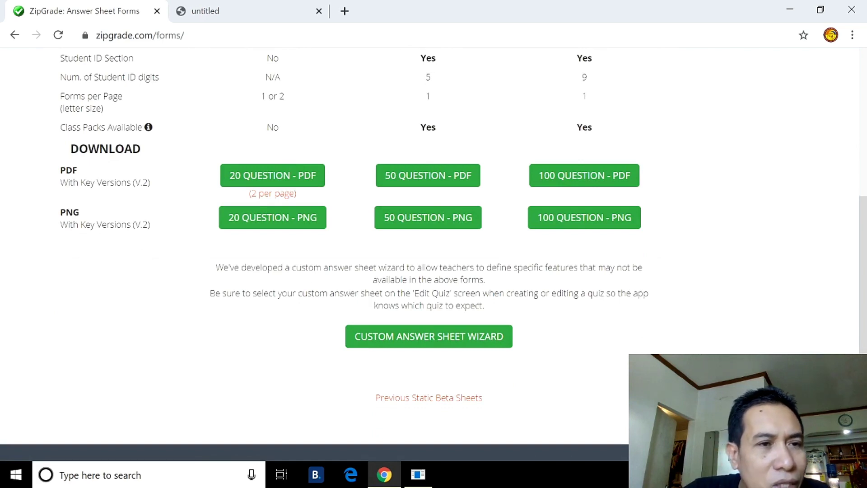
pyautogui.click(440, 341)
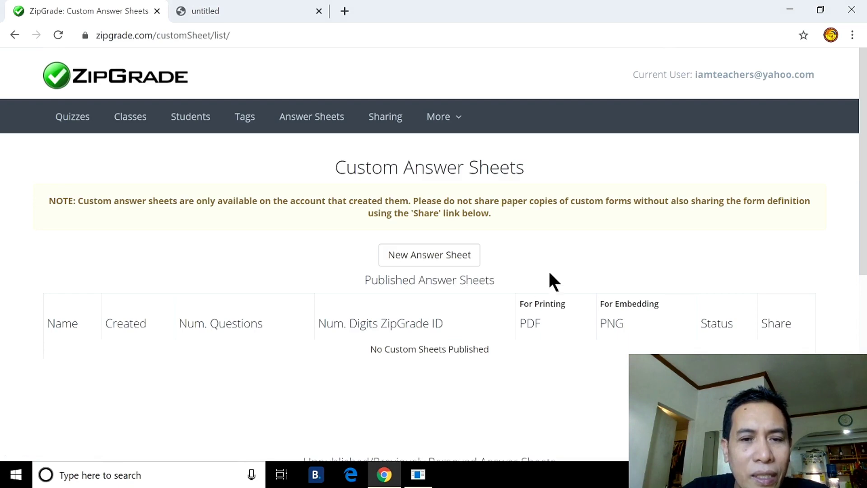
pyautogui.scroll(-1, 555, 265)
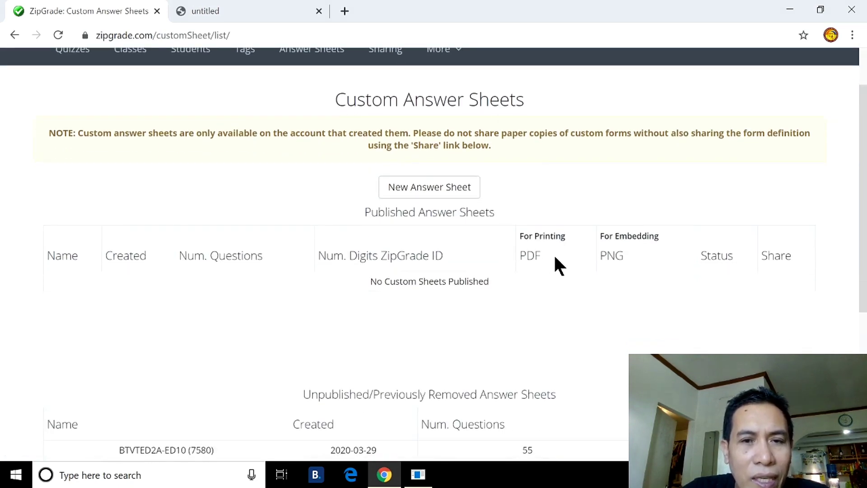
# Create a new custom answer sheet and enter BEED MATHEMATICS-MIDTERM as its name
pyautogui.click(415, 192)
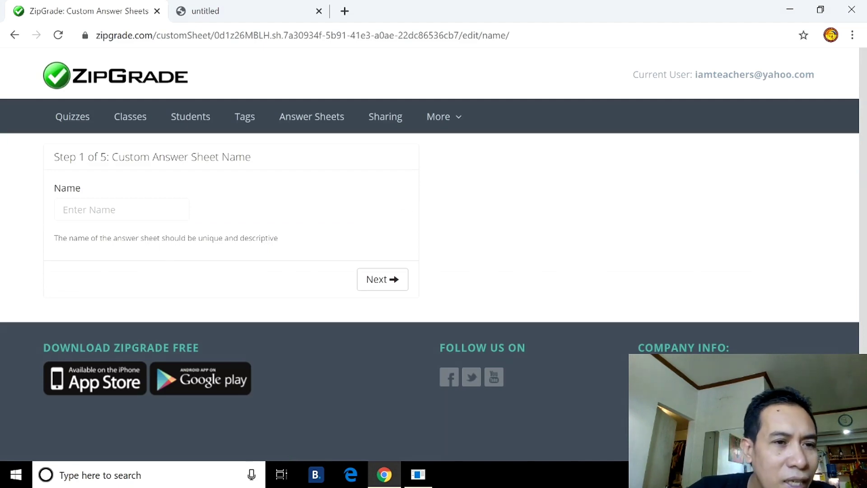
pyautogui.click(122, 209)
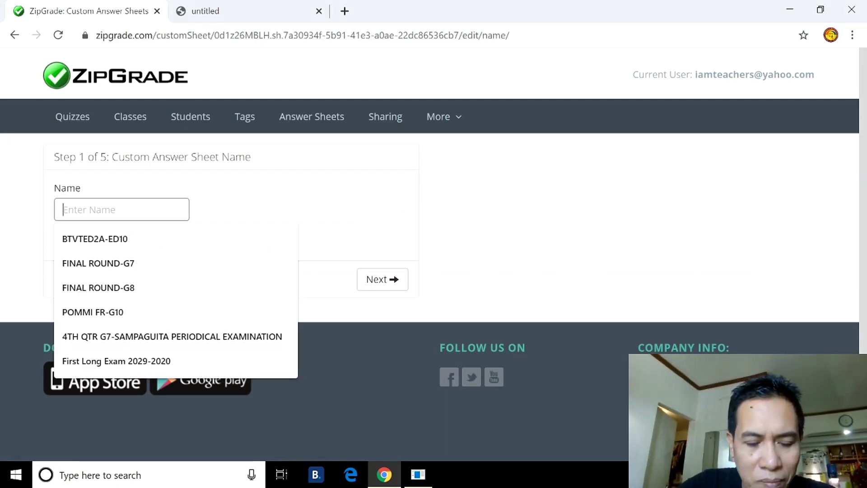
pyautogui.press('capslock')
pyautogui.write('B')
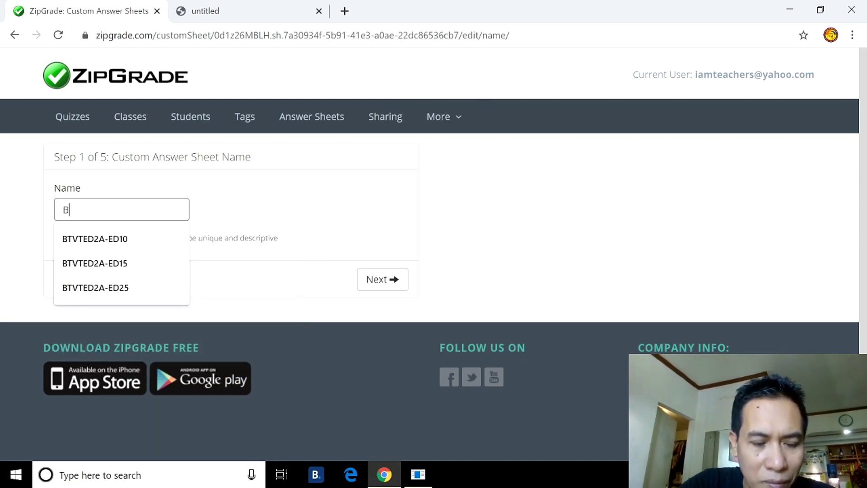
pyautogui.write('EED')
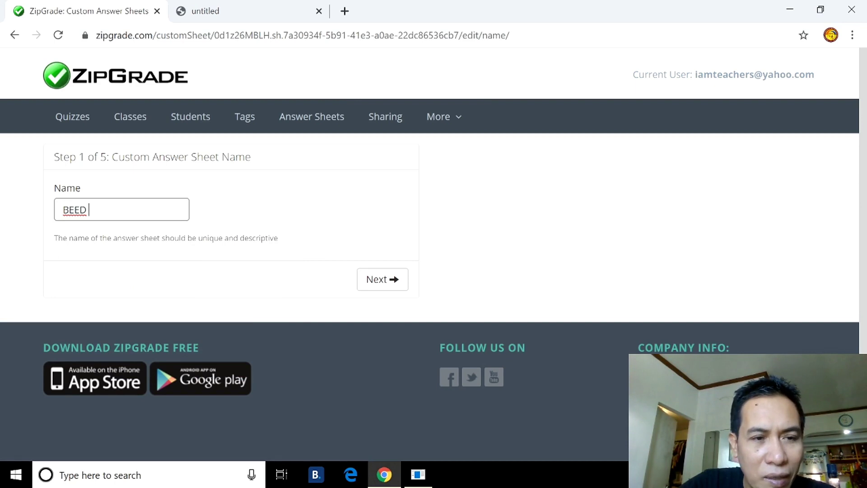
pyautogui.write(' MATHEM')
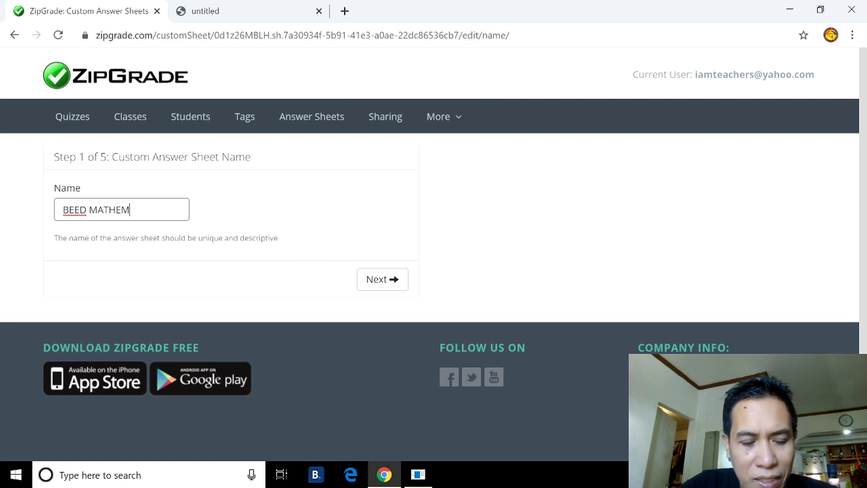
pyautogui.write('ATICS')
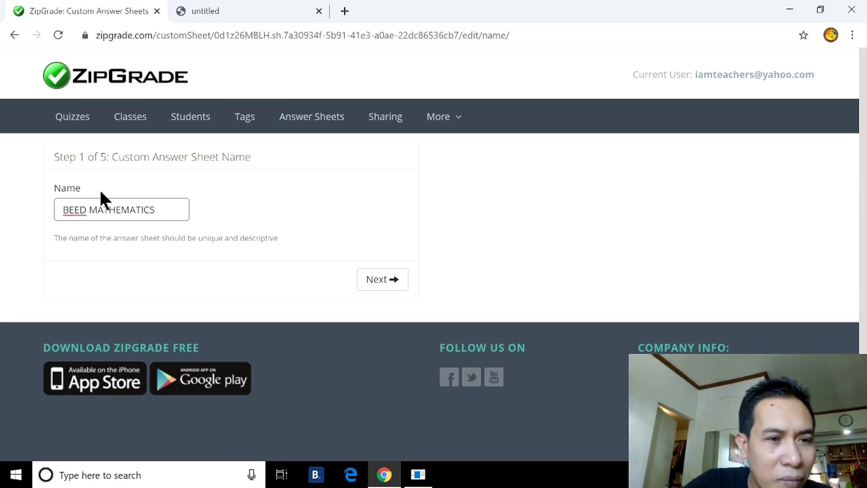
pyautogui.write('-')
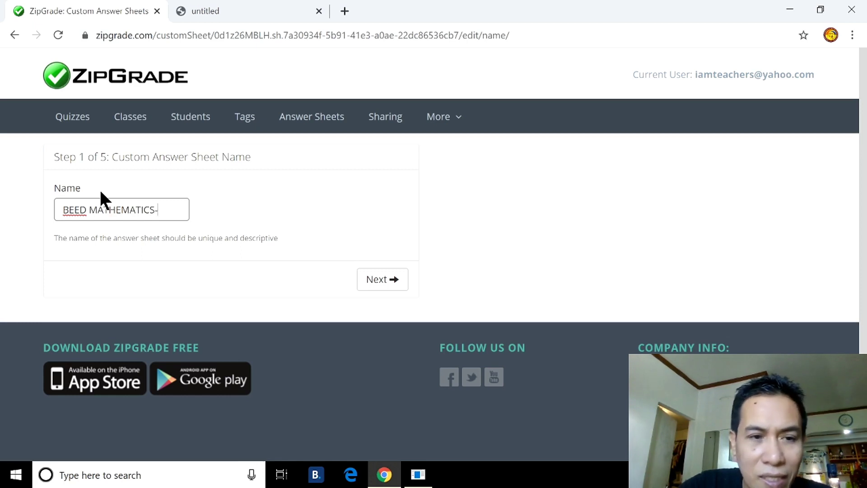
pyautogui.write('MID')
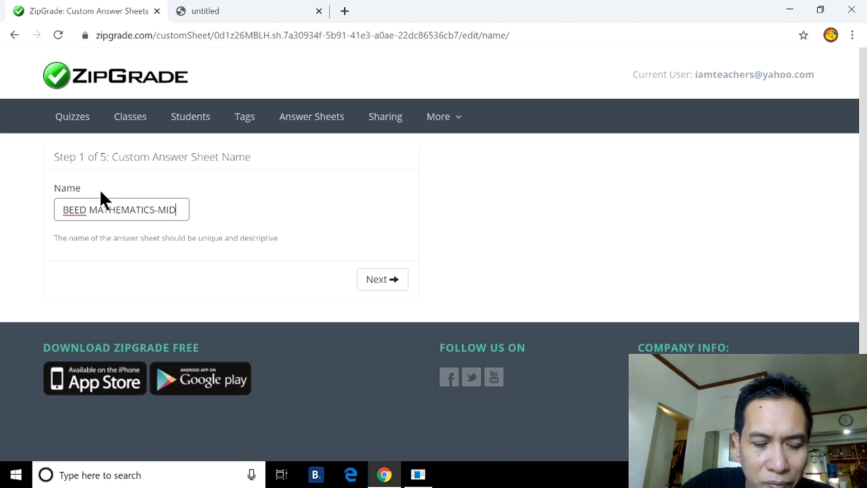
pyautogui.write('TERM')
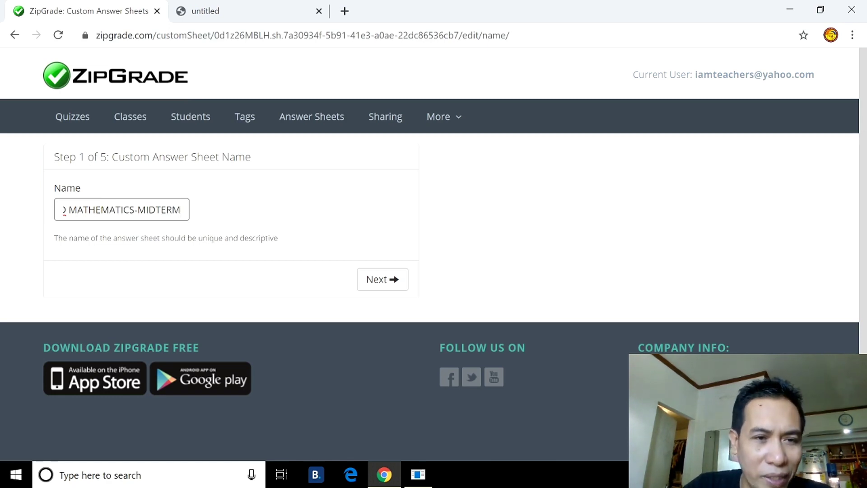
# Accept the sheet name and enable the Other 1 header field with the label Date
pyautogui.click(380, 284)
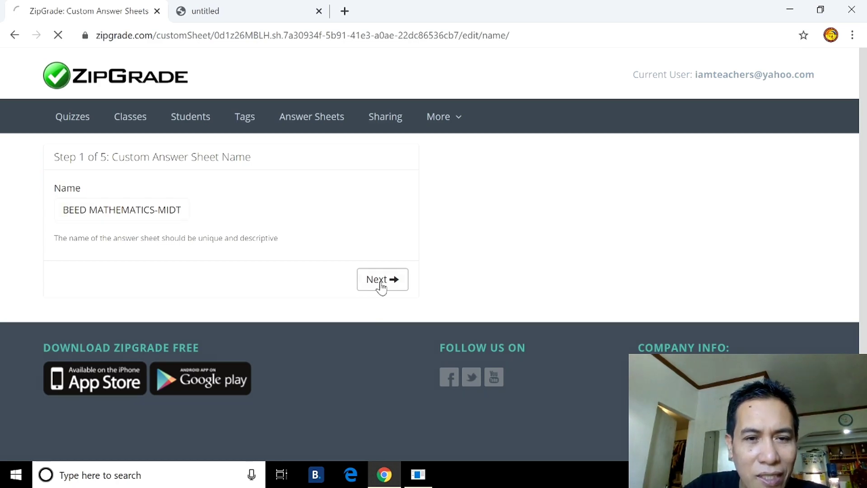
pyautogui.scroll(-3, 284, 252)
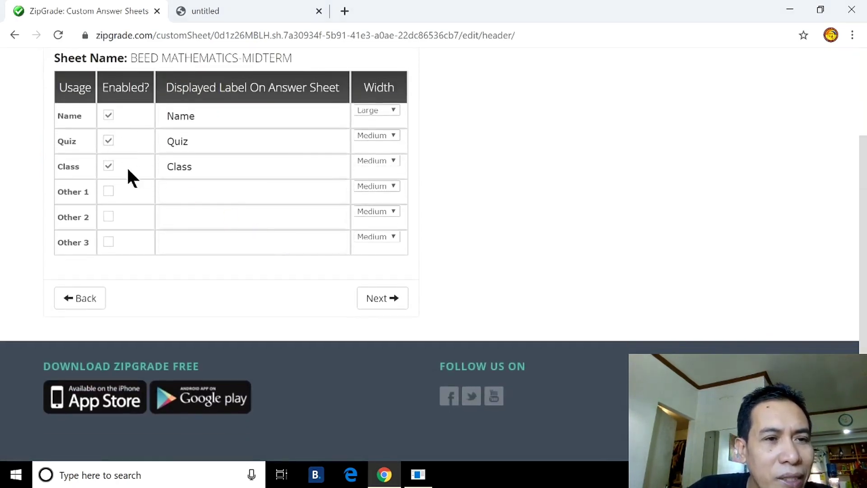
pyautogui.click(108, 191)
pyautogui.click(203, 192)
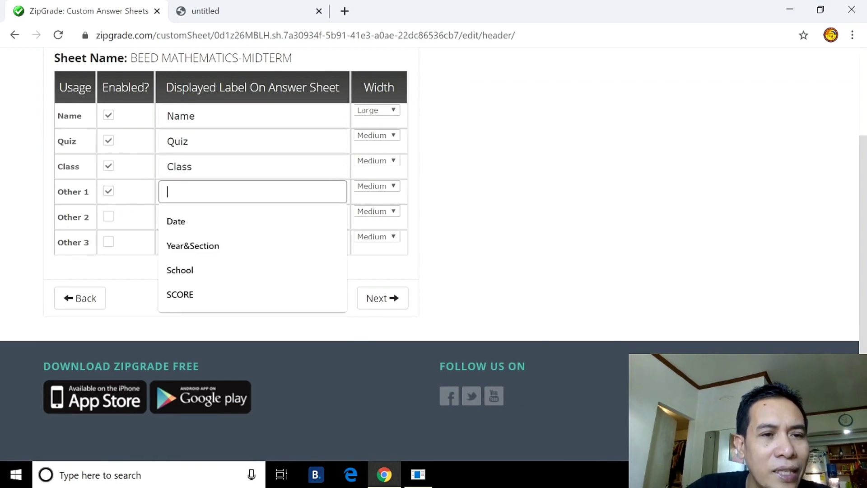
pyautogui.write('dATE')
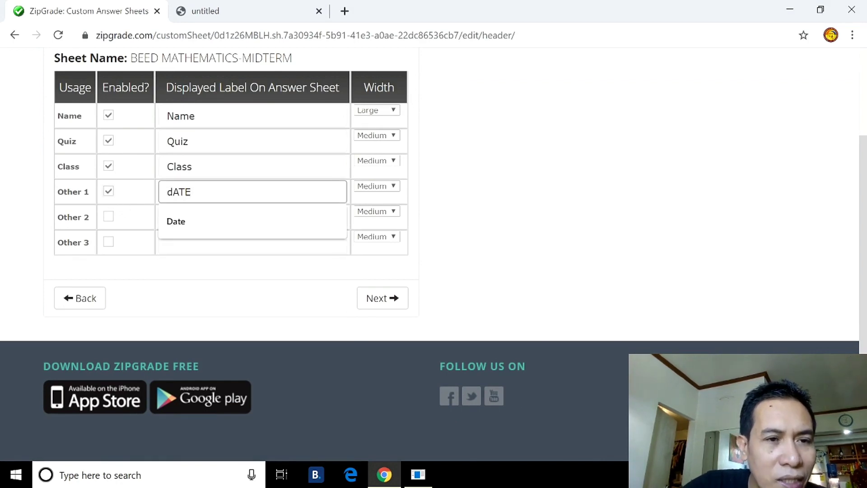
pyautogui.click(184, 221)
# Enable the Other 2 header field with the label Score and continue to the key version and student ID settings
pyautogui.click(108, 216)
pyautogui.write('sCORE')
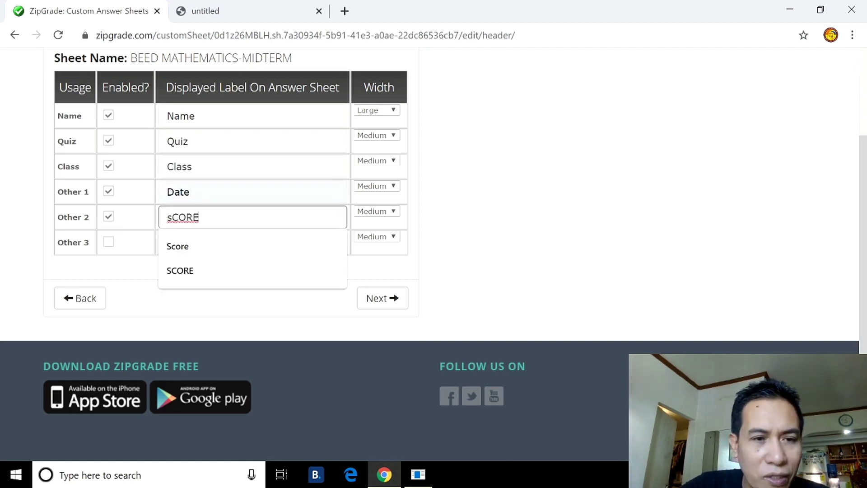
pyautogui.click(220, 244)
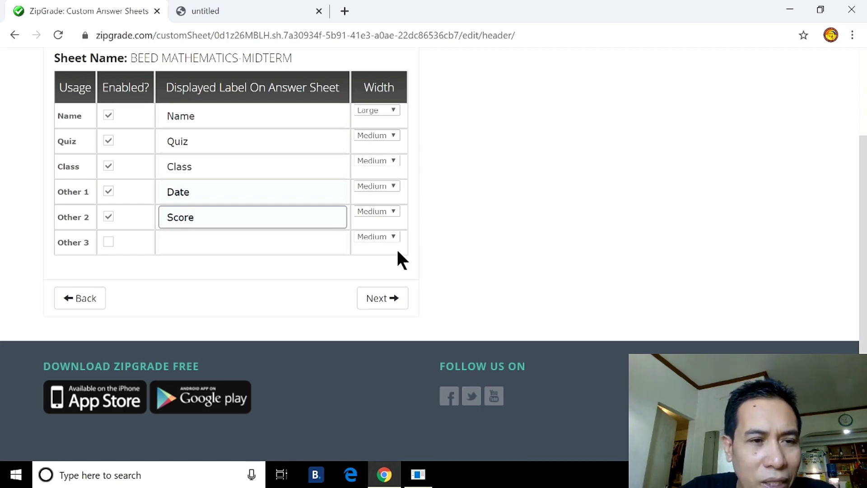
pyautogui.scroll(-2, 397, 244)
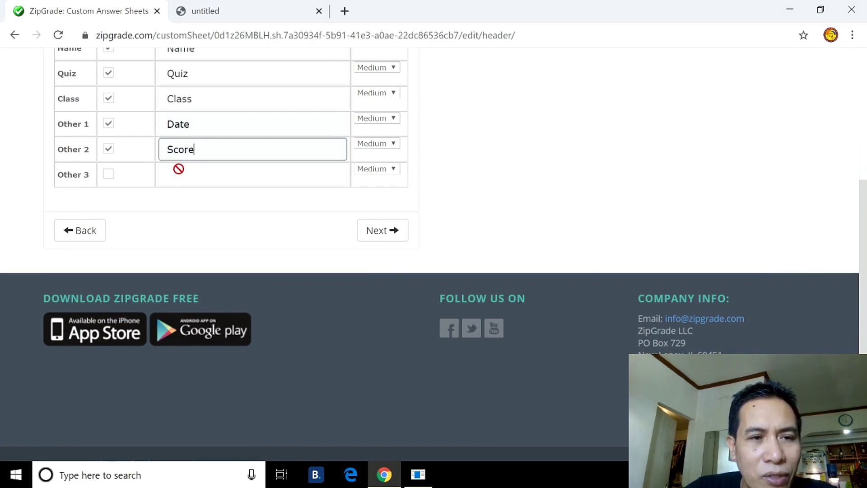
pyautogui.scroll(1, 371, 259)
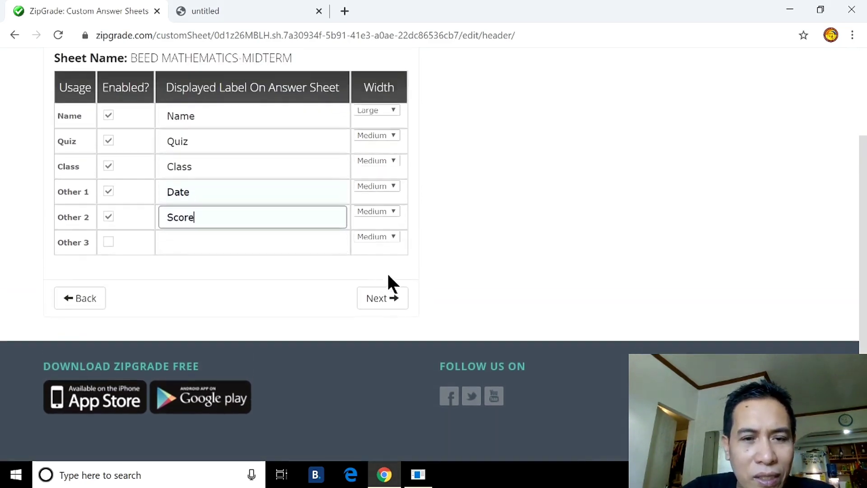
pyautogui.click(381, 301)
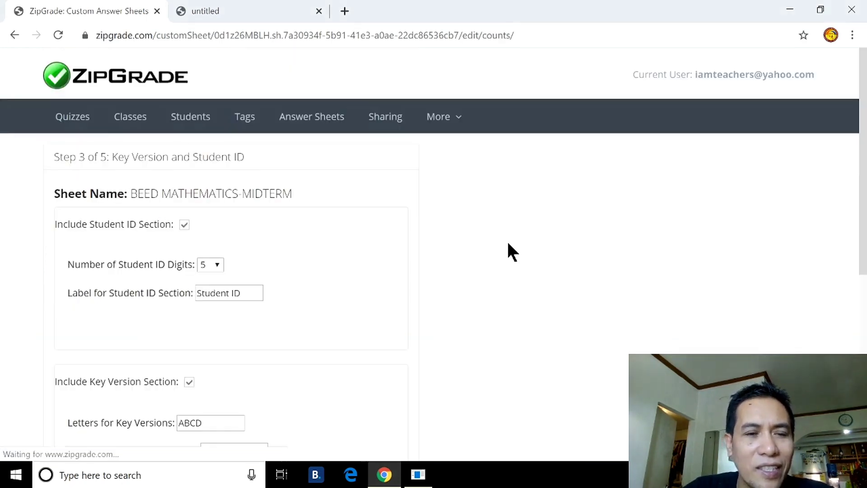
# Exclude the key version section from the answer sheet and continue to defining the questions
pyautogui.scroll(-1, 446, 241)
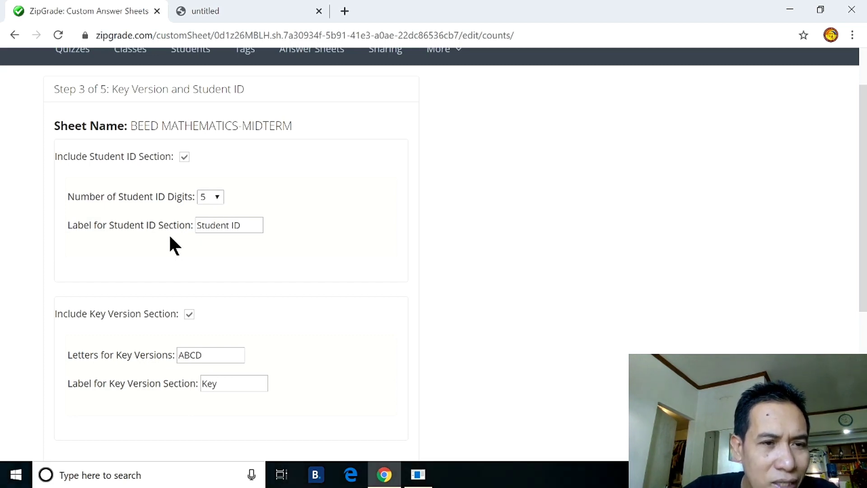
pyautogui.scroll(-3, 230, 229)
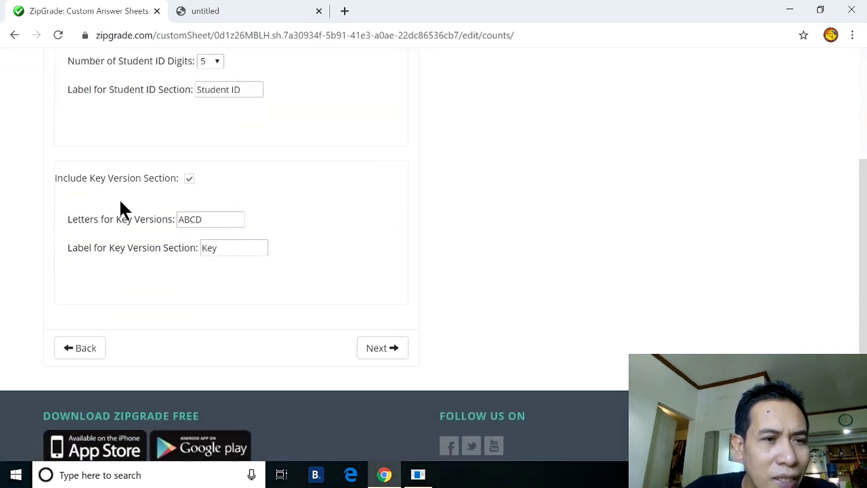
pyautogui.click(188, 178)
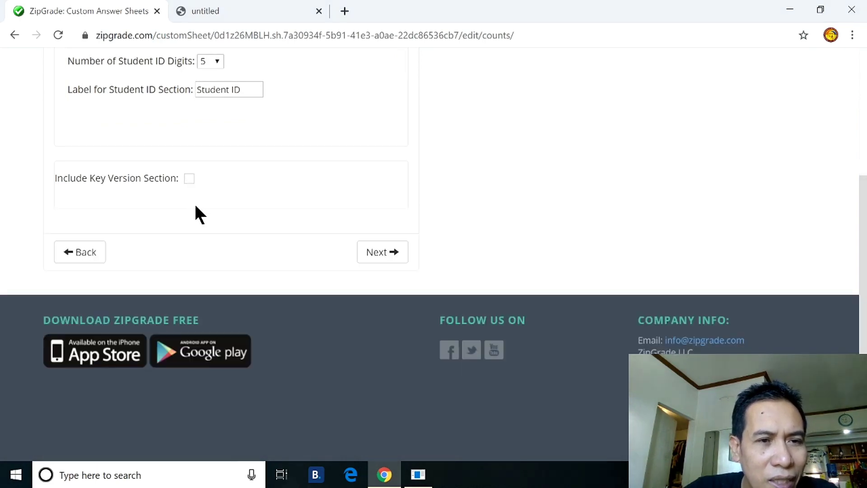
pyautogui.click(376, 256)
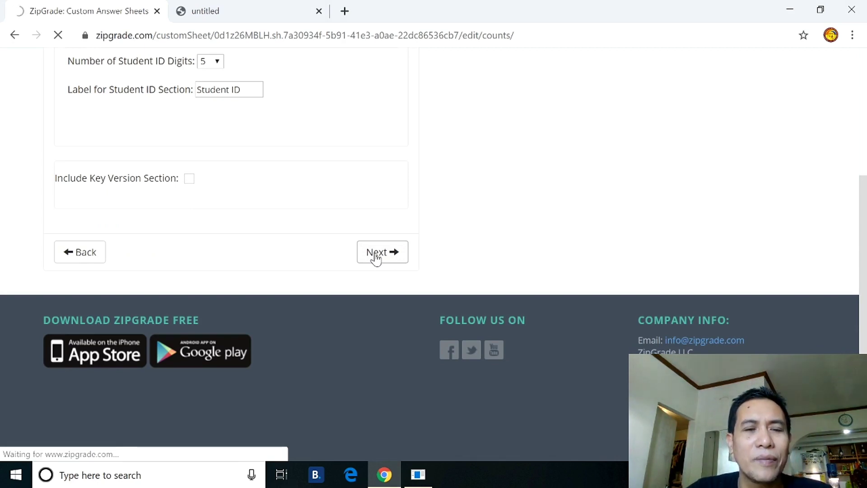
# Add 60 multiple-choice questions with the answer labels ABCD to the answer sheet
pyautogui.scroll(-2, 352, 246)
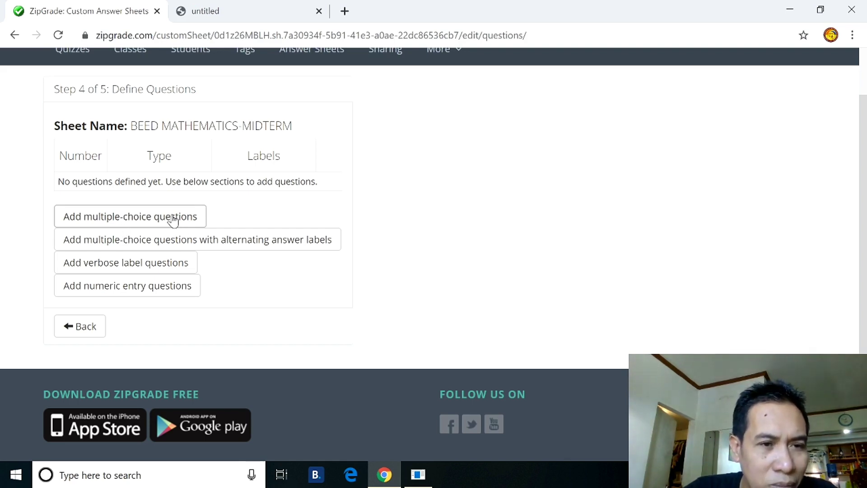
pyautogui.click(151, 218)
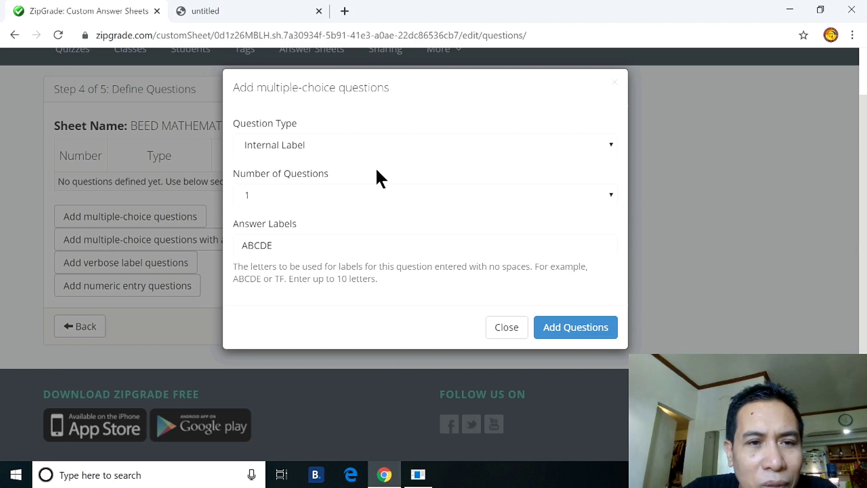
pyautogui.click(610, 195)
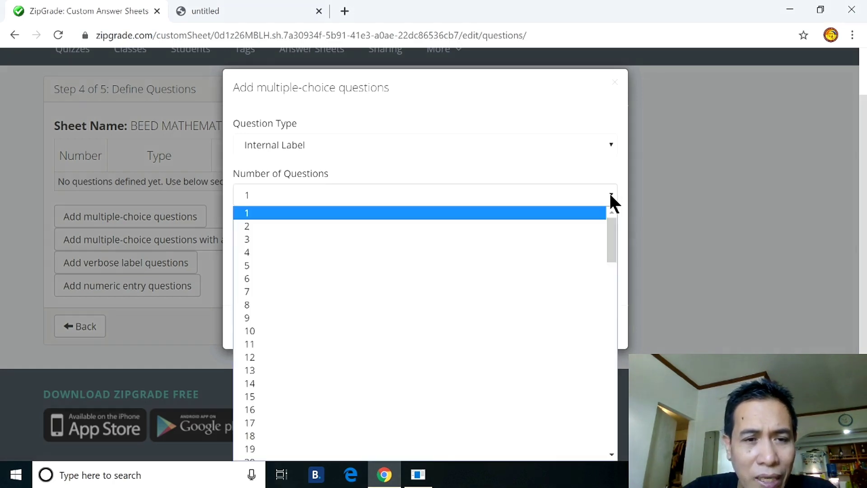
pyautogui.scroll(-15, 389, 304)
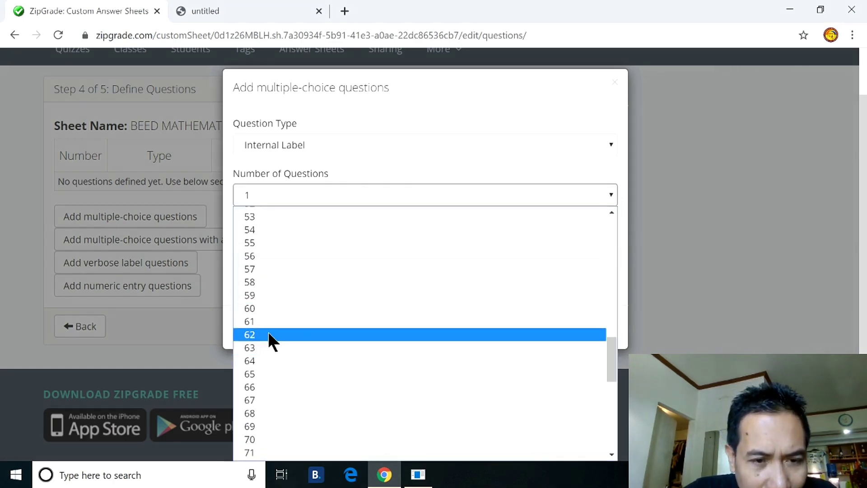
pyautogui.click(265, 310)
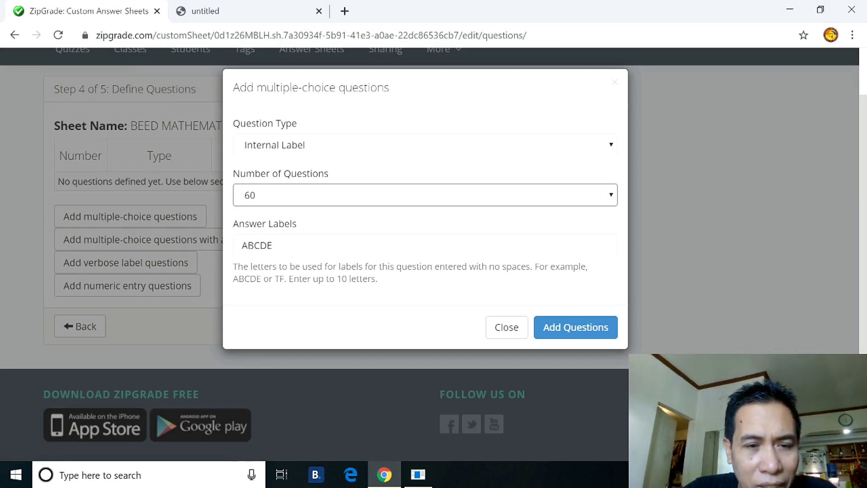
pyautogui.click(272, 245)
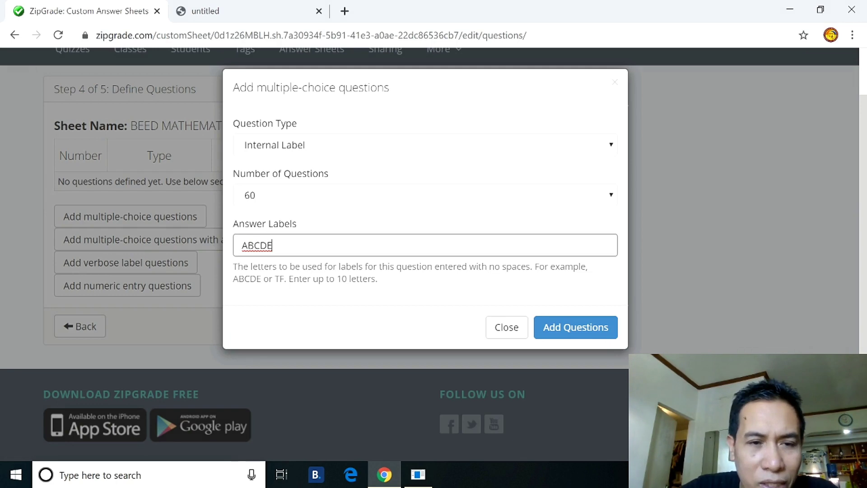
pyautogui.press('BackSpace')
pyautogui.click(262, 274)
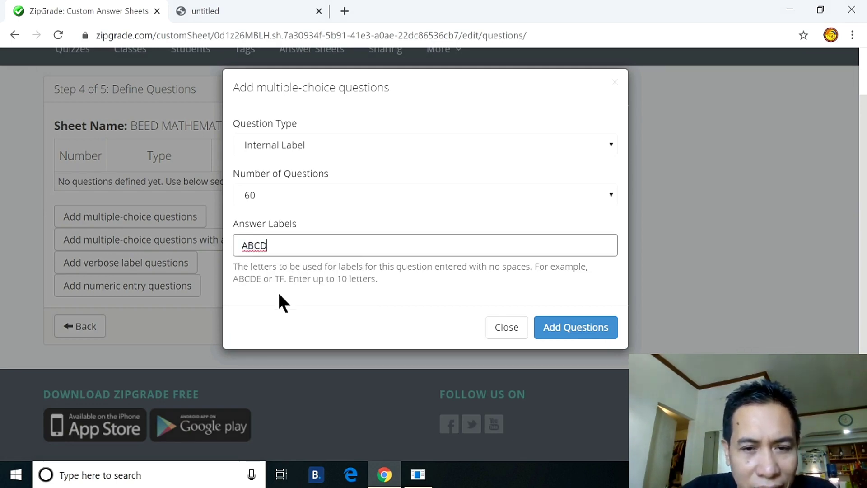
pyautogui.click(569, 334)
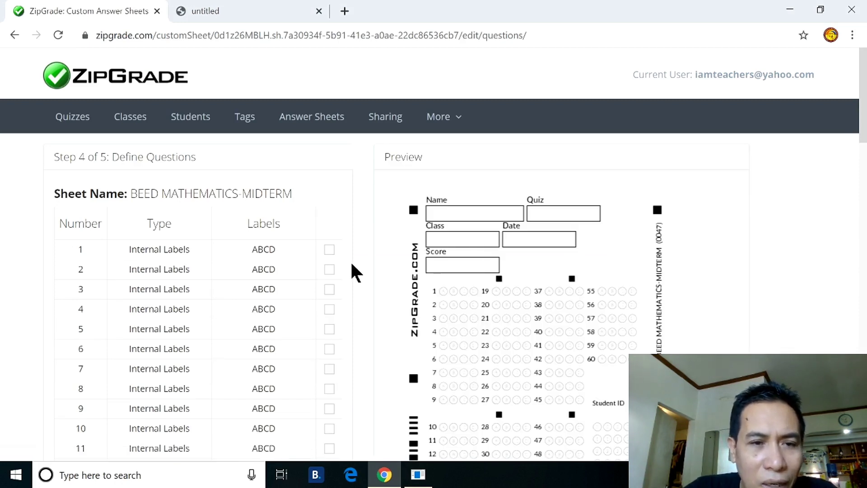
# Review the list of defined questions and the preview's header fields, answer bubbles and student ID section
pyautogui.scroll(-1, 220, 258)
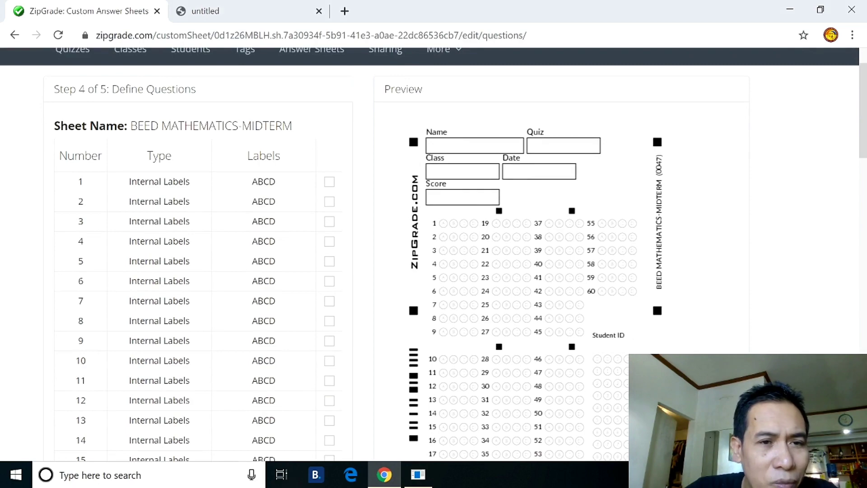
pyautogui.scroll(-12, 245, 194)
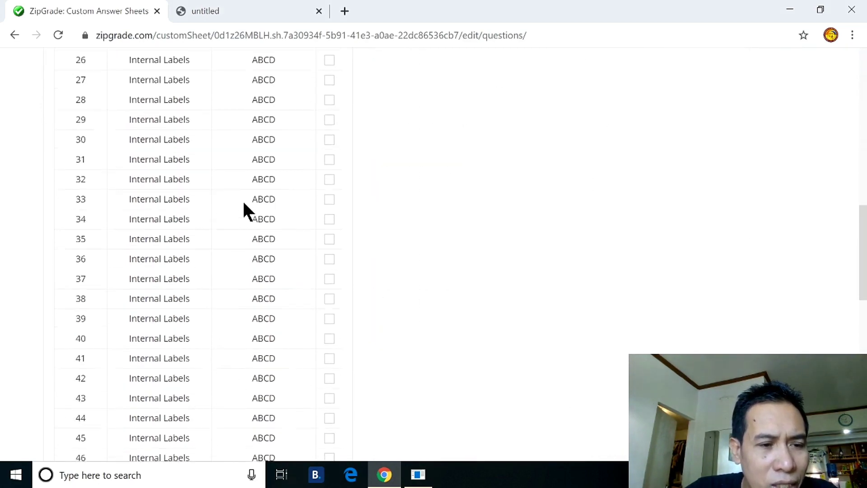
pyautogui.scroll(-5, 244, 210)
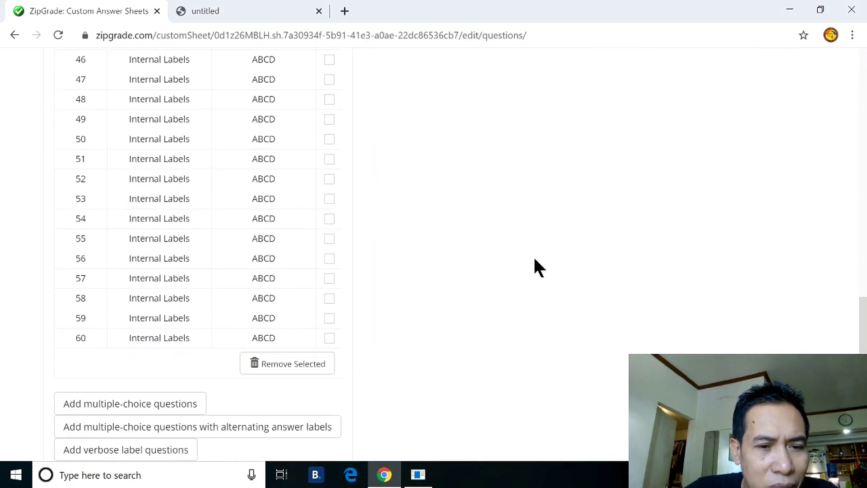
pyautogui.scroll(8, 538, 262)
pyautogui.scroll(13, 537, 253)
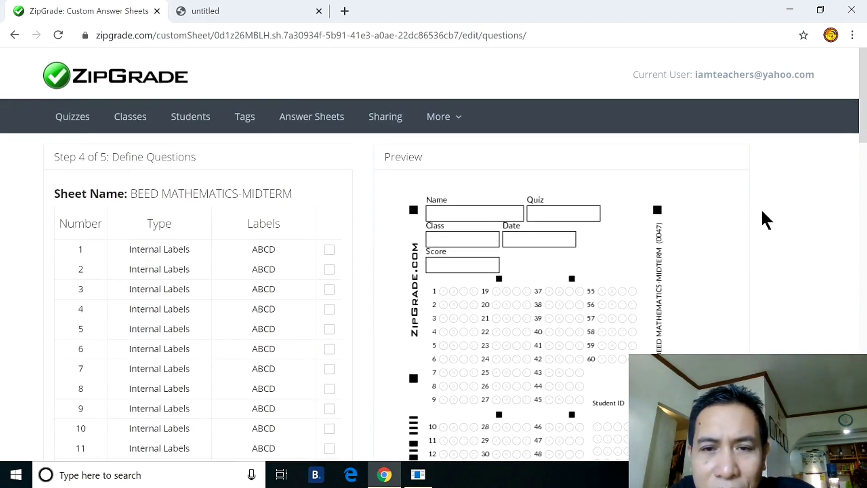
pyautogui.scroll(-1, 762, 218)
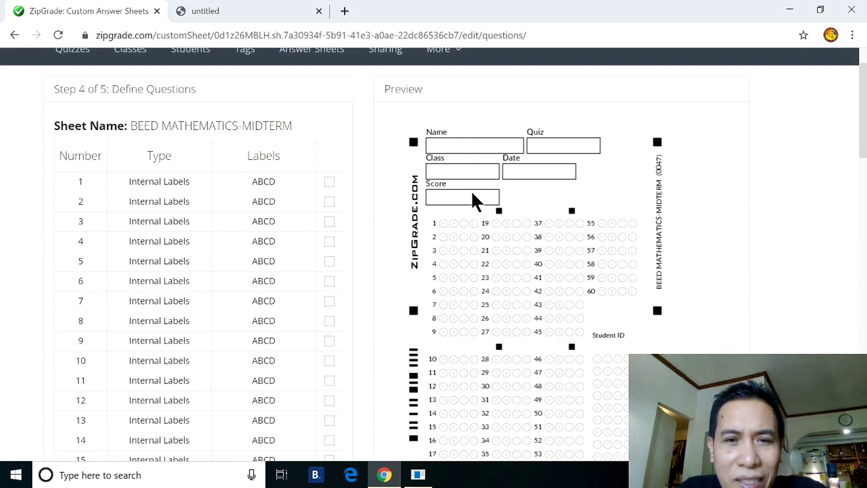
pyautogui.scroll(-2, 470, 203)
pyautogui.scroll(-1, 469, 203)
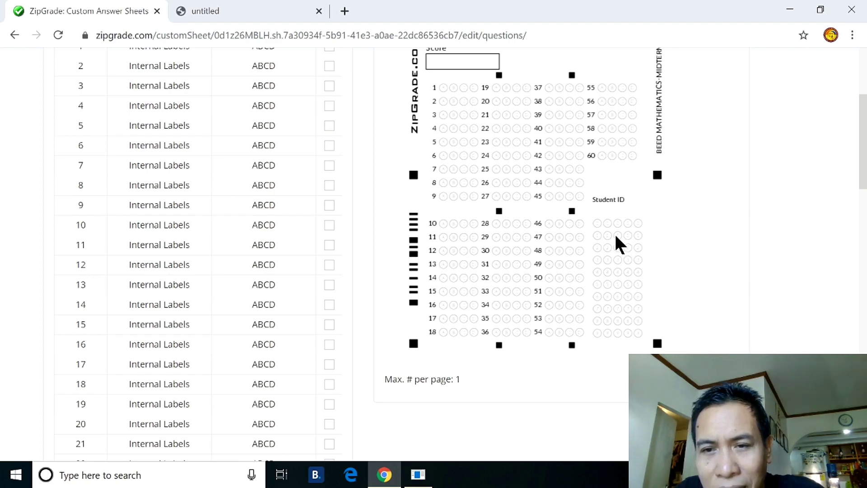
pyautogui.scroll(3, 615, 244)
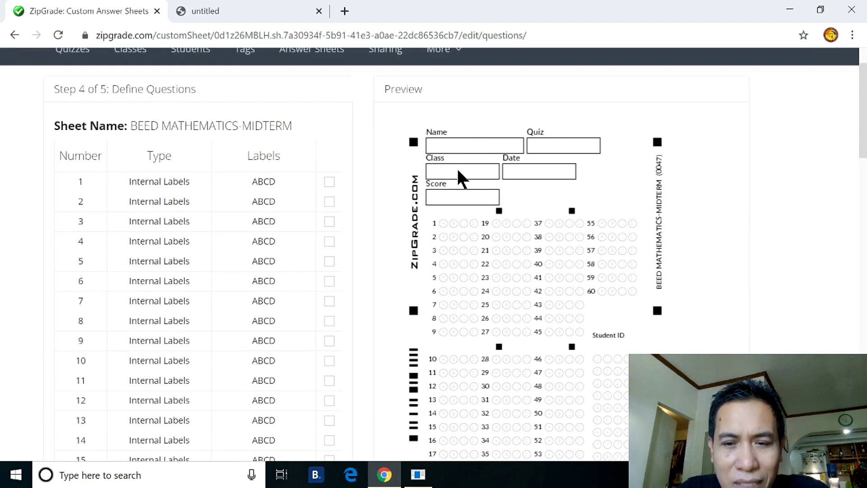
pyautogui.scroll(-5, 461, 178)
pyautogui.scroll(3, 459, 189)
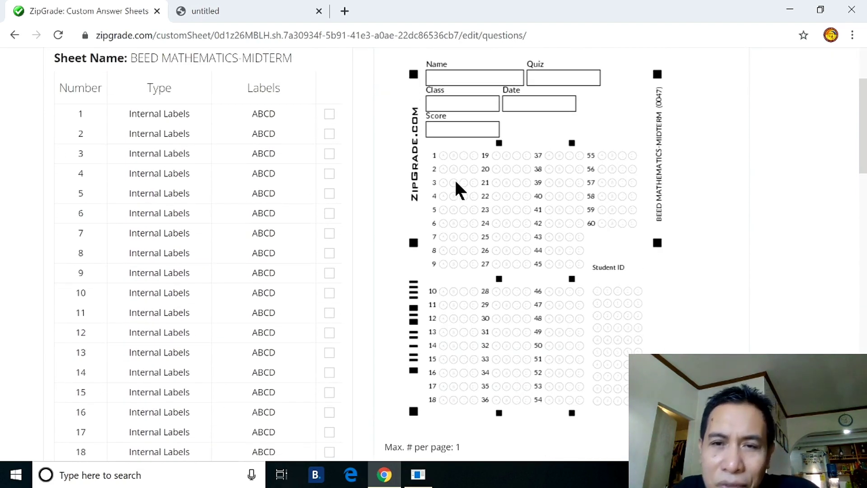
pyautogui.scroll(2, 630, 220)
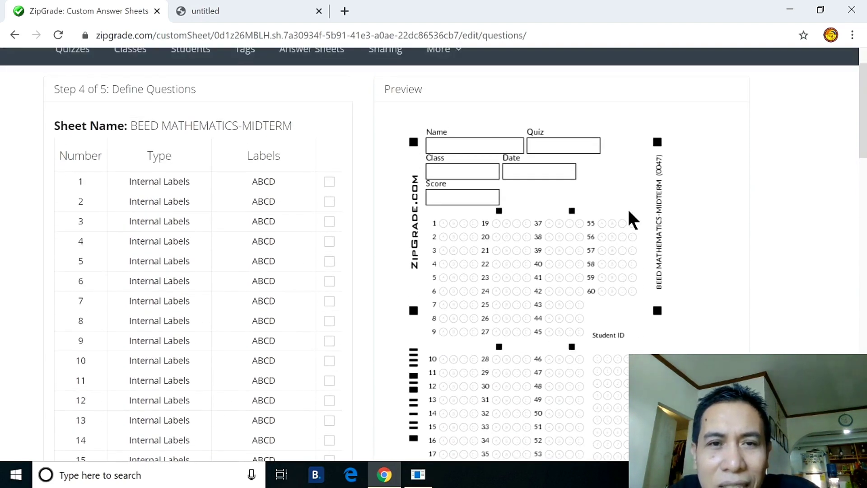
pyautogui.scroll(-2, 631, 220)
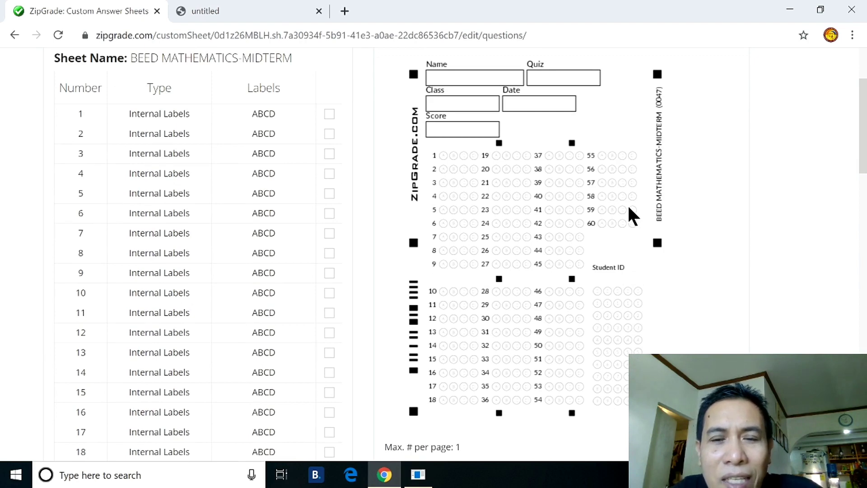
# Publish the BEED MATHEMATICS-MIDTERM answer sheet and start another new custom answer sheet
pyautogui.scroll(-20, 631, 216)
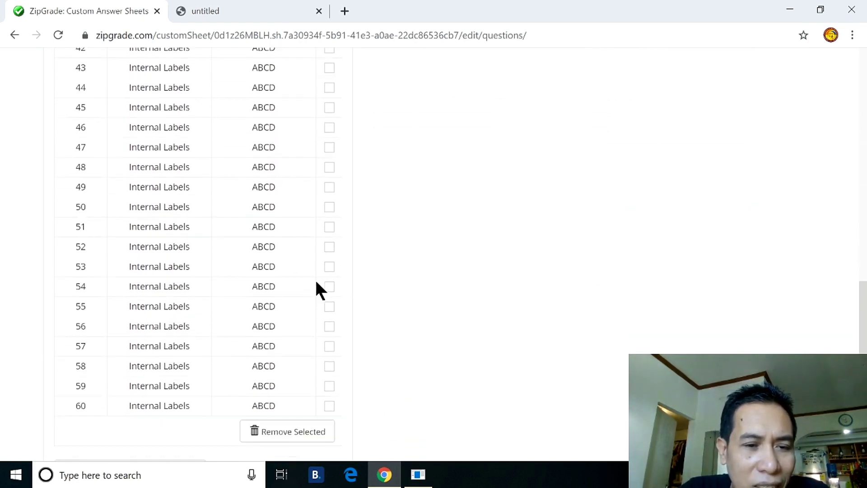
pyautogui.scroll(-5, 318, 289)
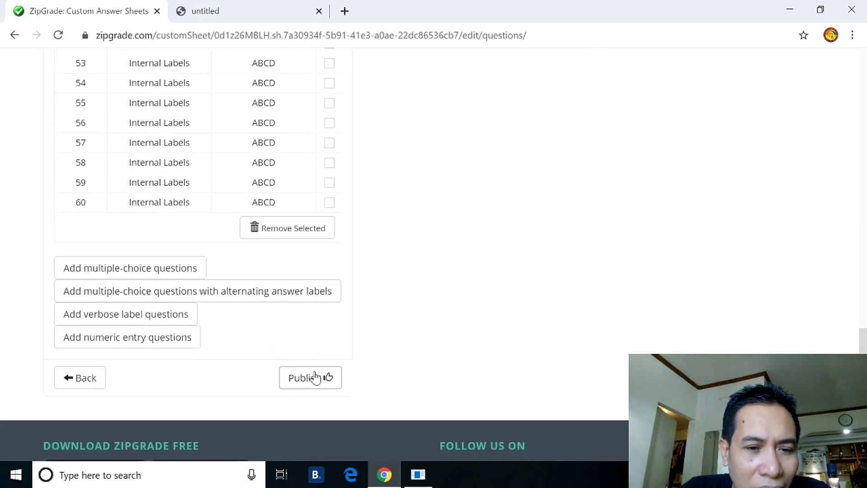
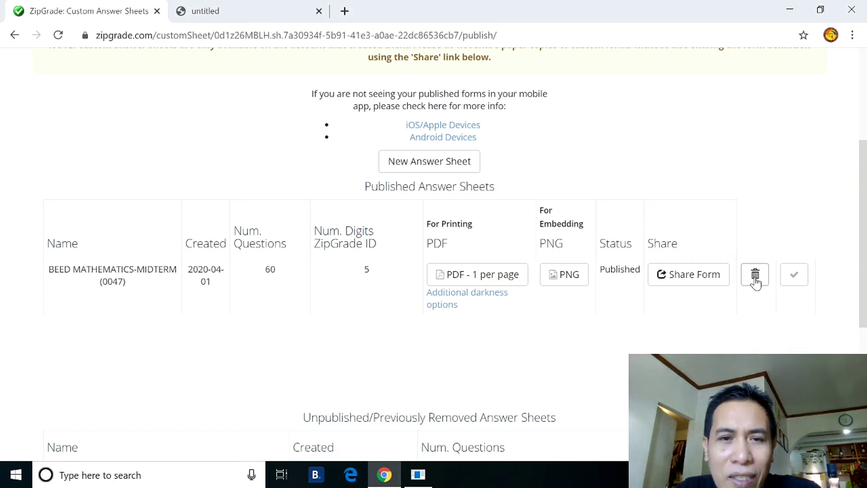
pyautogui.click(429, 162)
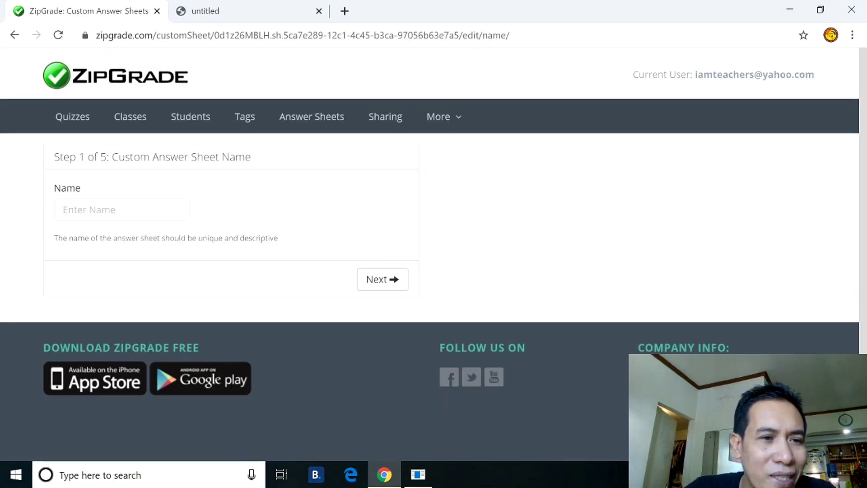
# Name the new custom answer sheet BSED3-MATHEMATICS-MIDTERM and continue to its header fields
pyautogui.click(122, 209)
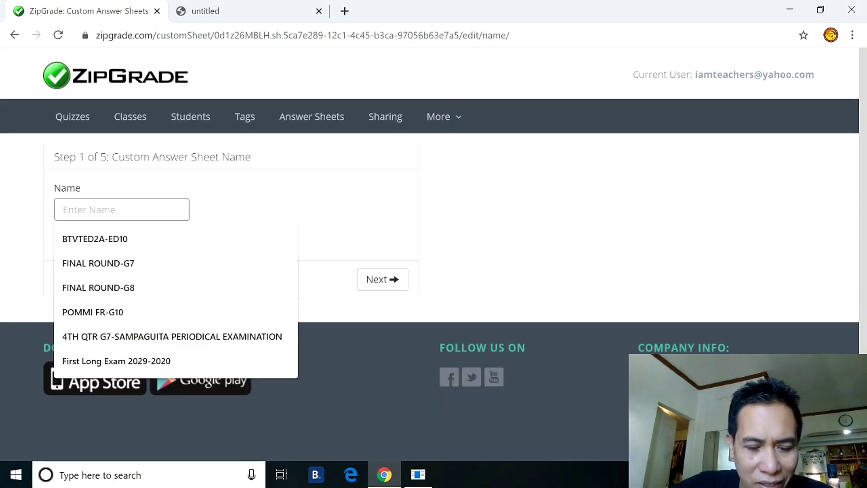
pyautogui.write('BSED3')
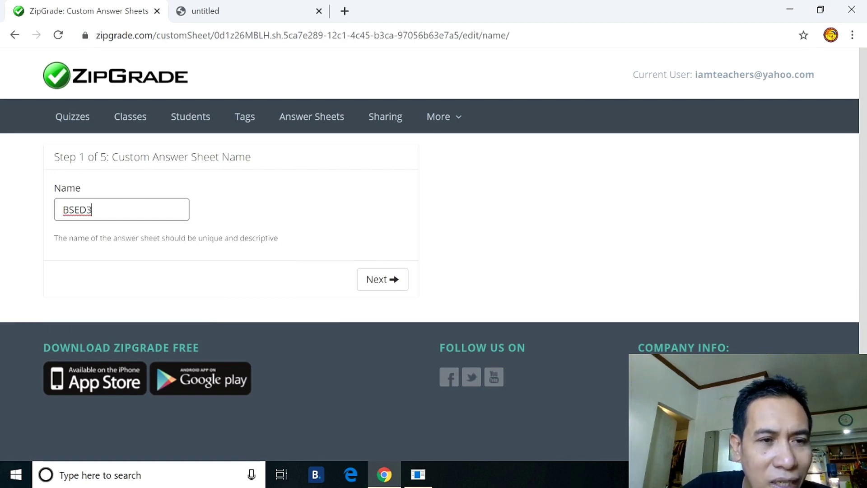
pyautogui.write('-MATHEMATIC')
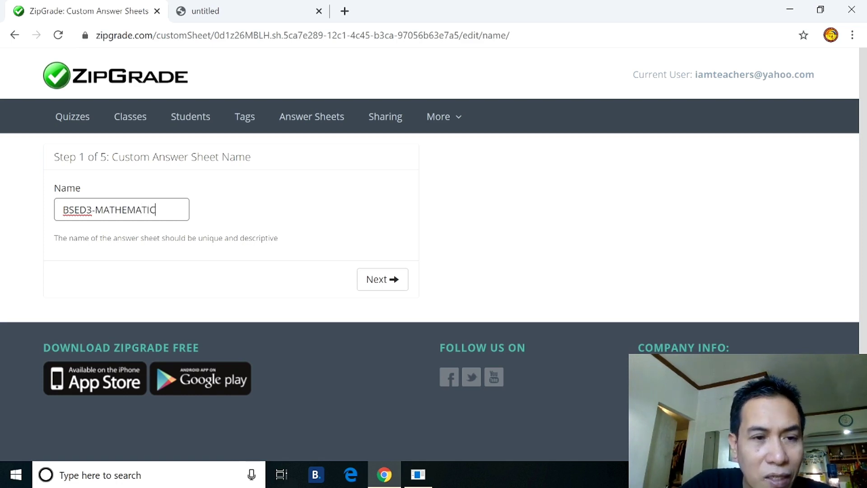
pyautogui.write('S-MIDTERM')
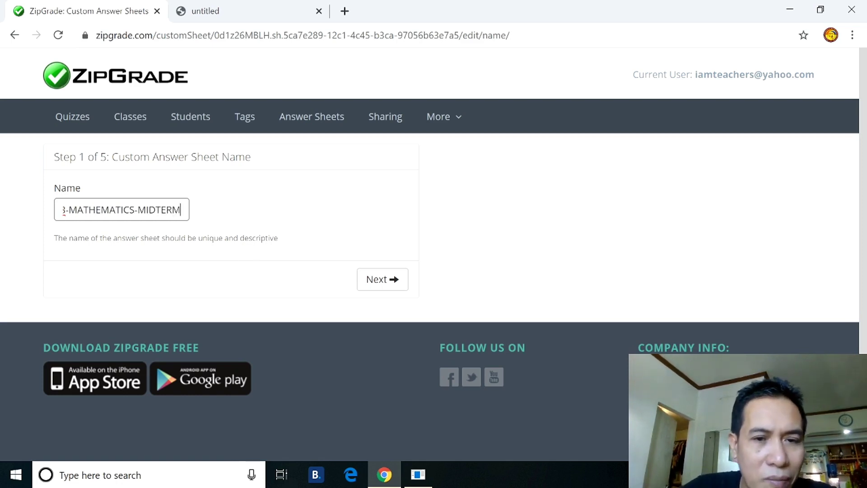
pyautogui.click(379, 284)
# Enable the Other 1 and Other 2 header fields and label them Date and Score
pyautogui.scroll(-2, 321, 239)
pyautogui.scroll(-1, 320, 230)
pyautogui.click(109, 191)
pyautogui.click(181, 192)
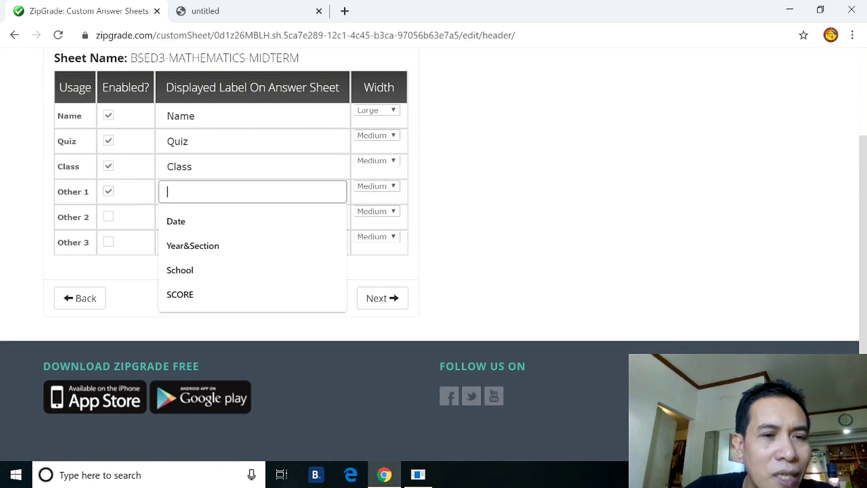
pyautogui.click(185, 221)
pyautogui.click(108, 216)
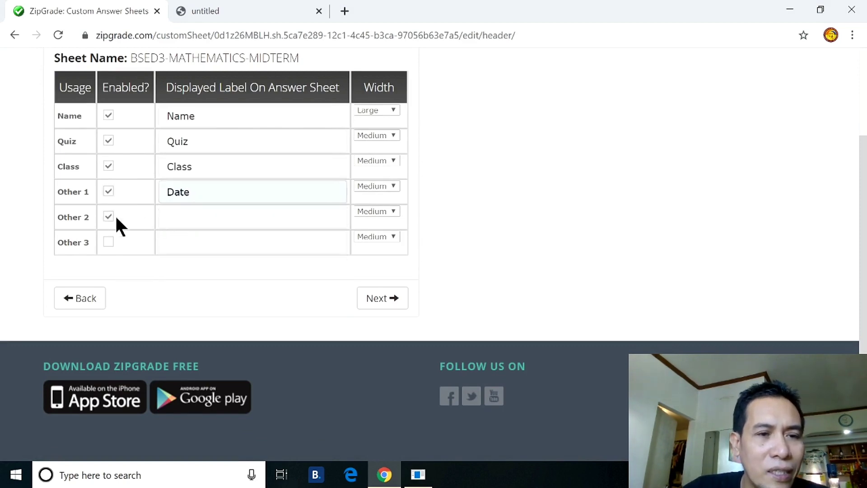
pyautogui.click(181, 218)
pyautogui.click(205, 244)
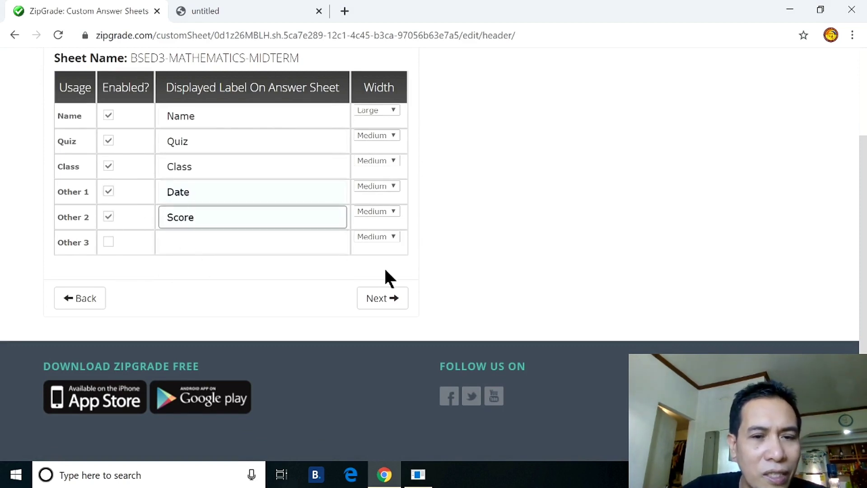
# Set the Name field's width to Medium and the Score field's width to Small, and continue to the ID and key settings
pyautogui.click(390, 110)
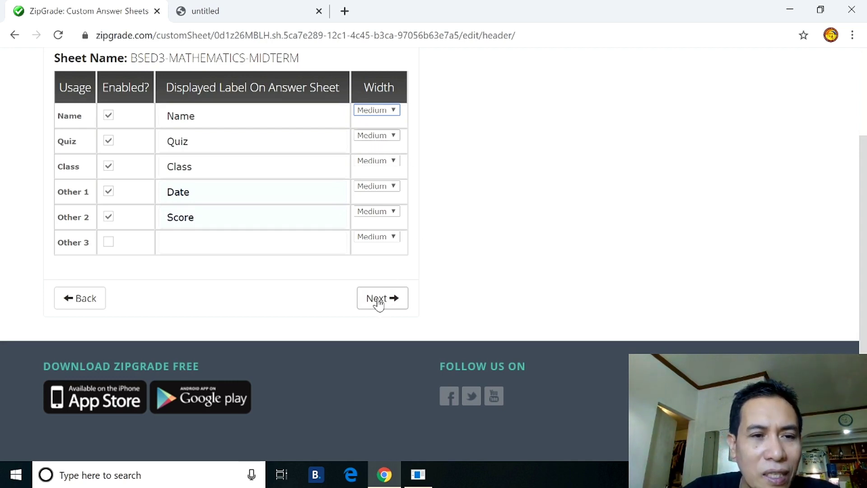
pyautogui.click(391, 210)
pyautogui.click(376, 223)
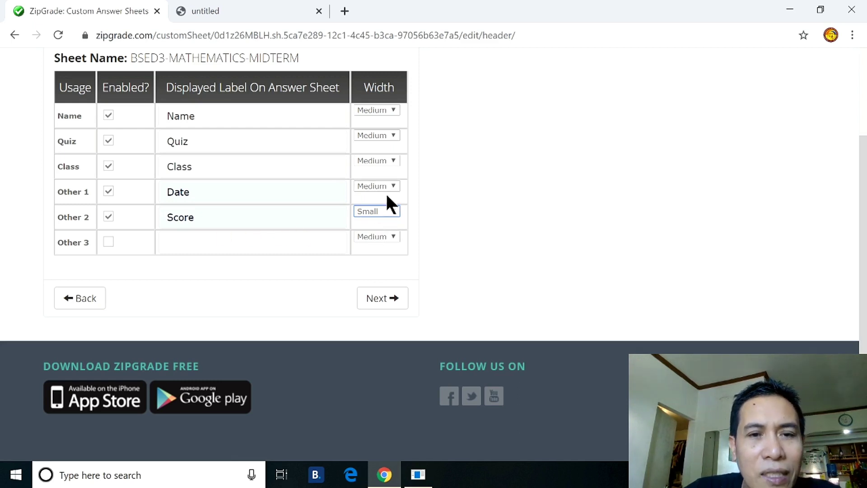
pyautogui.click(376, 301)
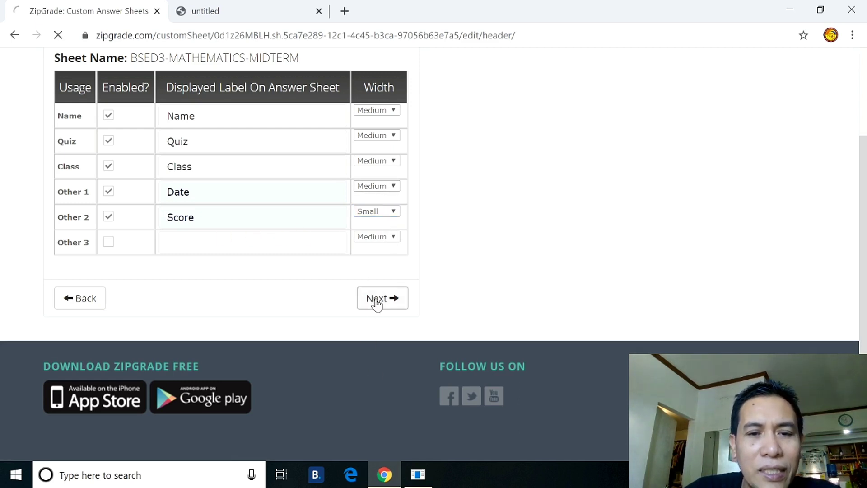
# Exclude the key version section from the BSED3-MATHEMATICS-MIDTERM sheet and proceed to its question definitions
pyautogui.scroll(-3, 344, 262)
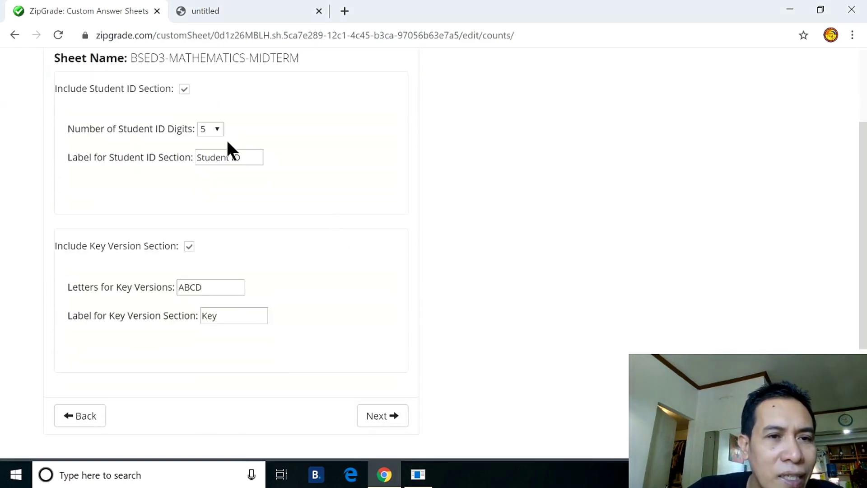
pyautogui.scroll(-2, 234, 168)
pyautogui.scroll(2, 234, 168)
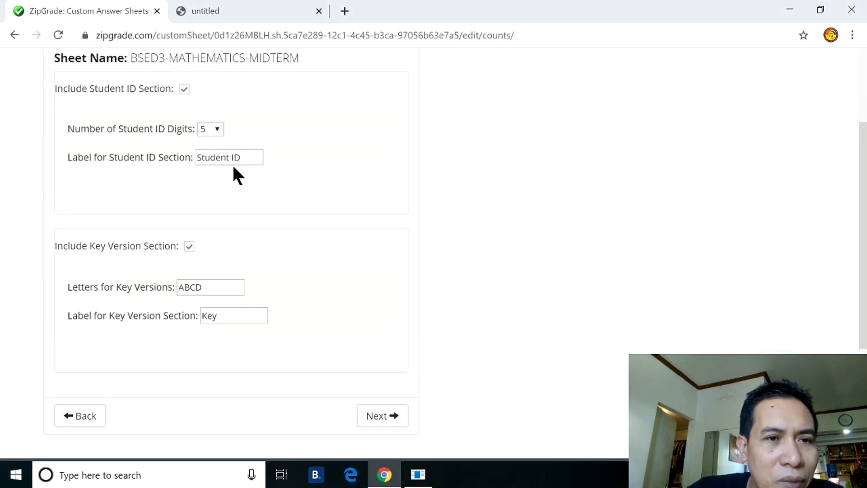
pyautogui.scroll(-3, 226, 149)
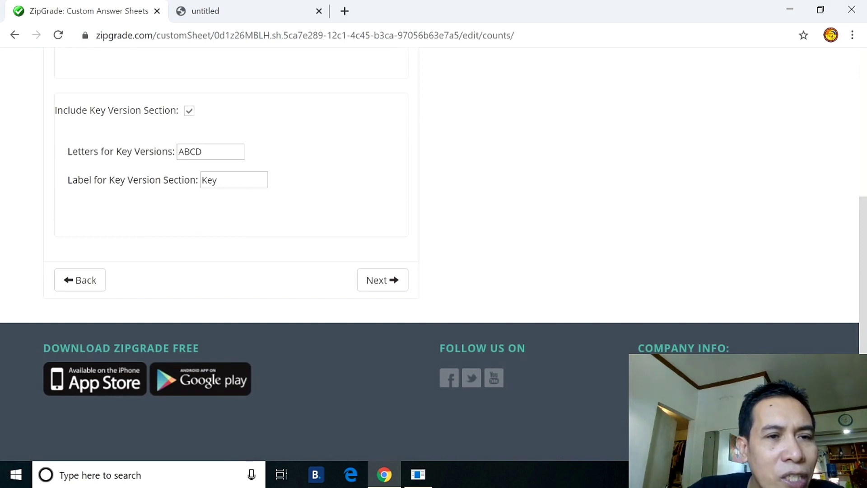
pyautogui.click(189, 111)
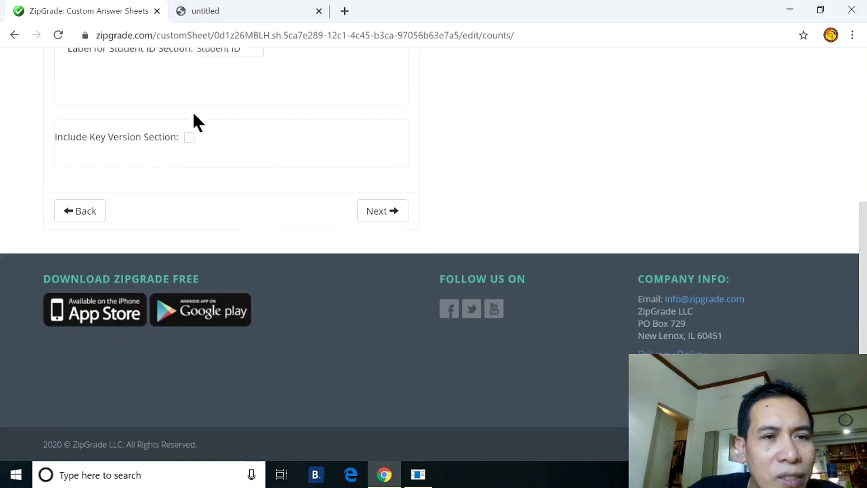
pyautogui.click(383, 215)
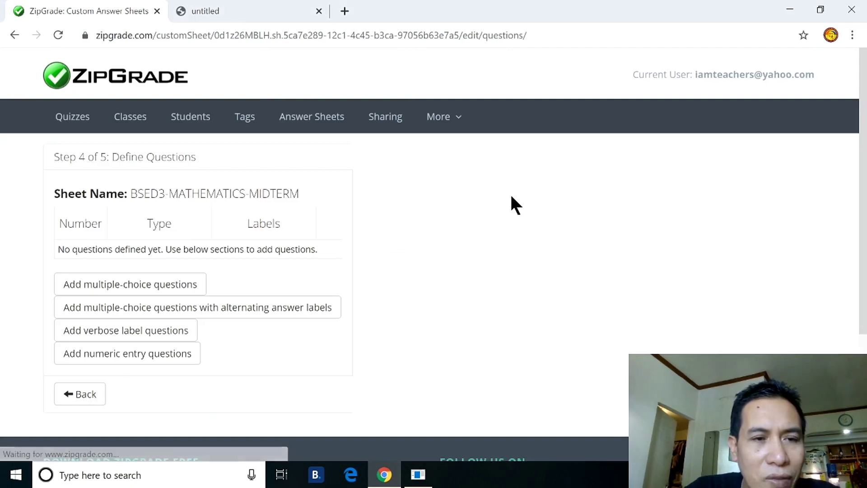
# Add 55 multiple-choice questions with the answer labels ABCD to the BSED3-MATHEMATICS-MIDTERM sheet
pyautogui.scroll(-1, 510, 196)
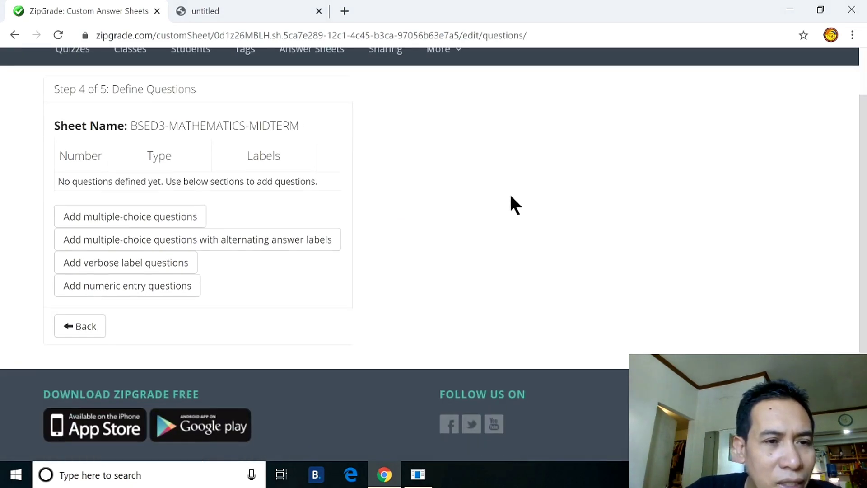
pyautogui.click(140, 219)
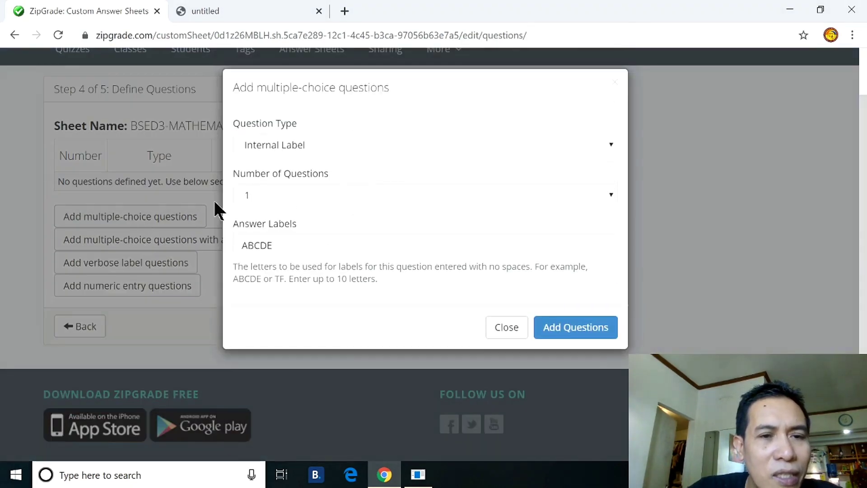
pyautogui.click(602, 198)
pyautogui.scroll(-18, 375, 251)
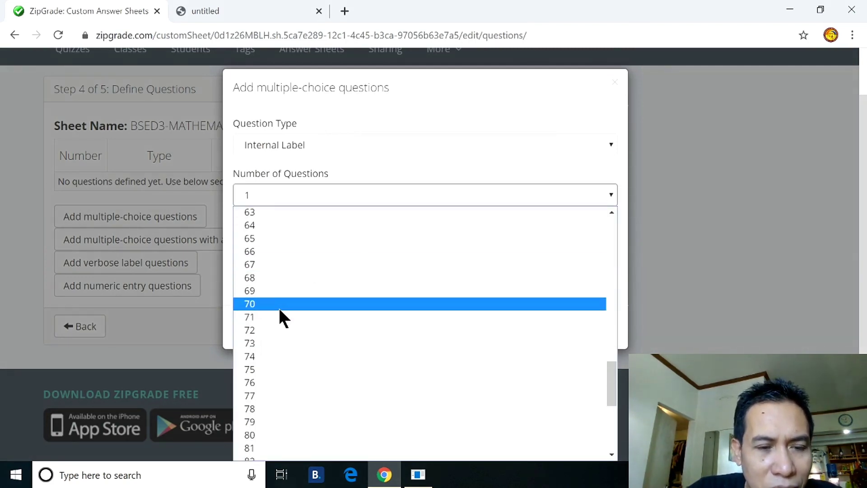
pyautogui.scroll(-6, 280, 311)
pyautogui.scroll(10, 269, 313)
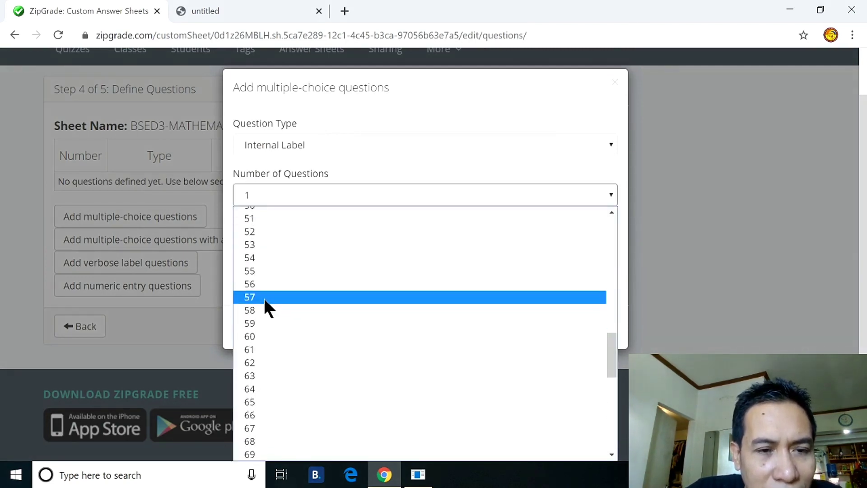
pyautogui.click(263, 269)
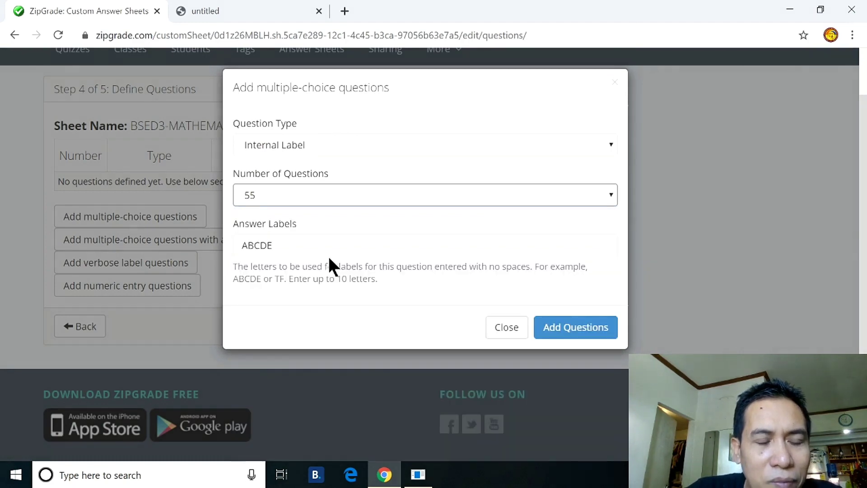
pyautogui.scroll(-2, 429, 226)
pyautogui.press('Tab')
pyautogui.write('ABCD')
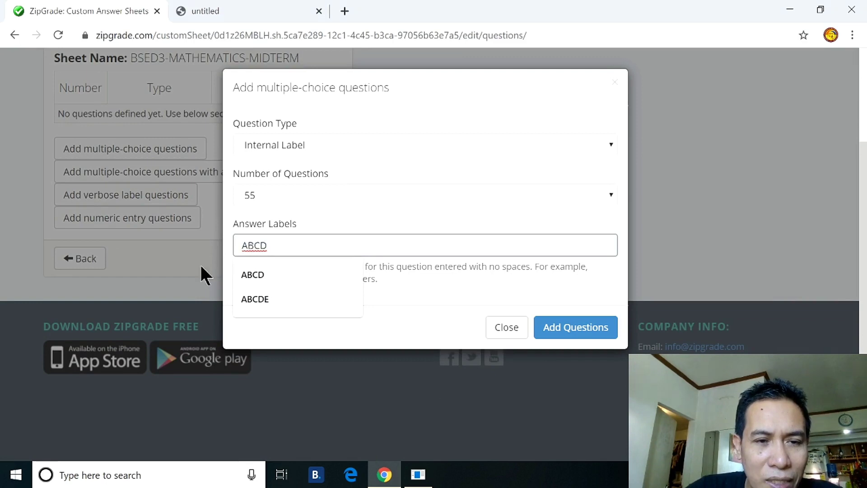
pyautogui.click(578, 329)
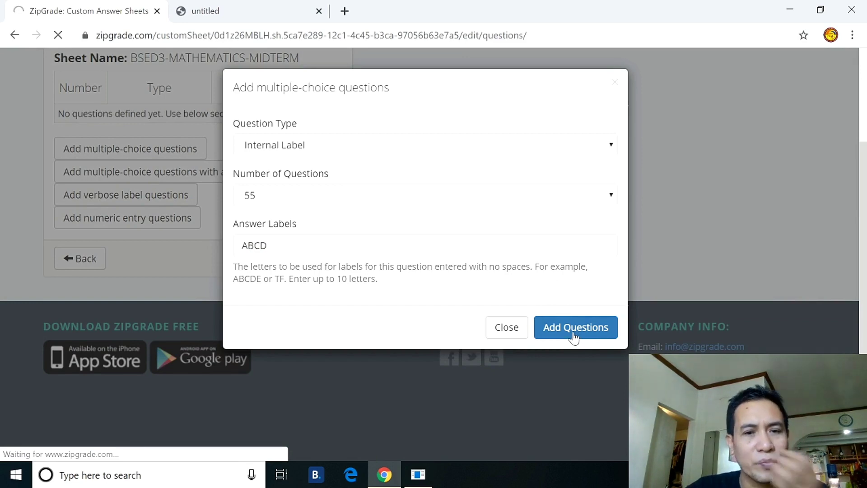
# Review the BSED3-MATHEMATICS-MIDTERM preview's header fields, answer bubbles and student ID section alongside the list of questions
pyautogui.scroll(-2, 492, 280)
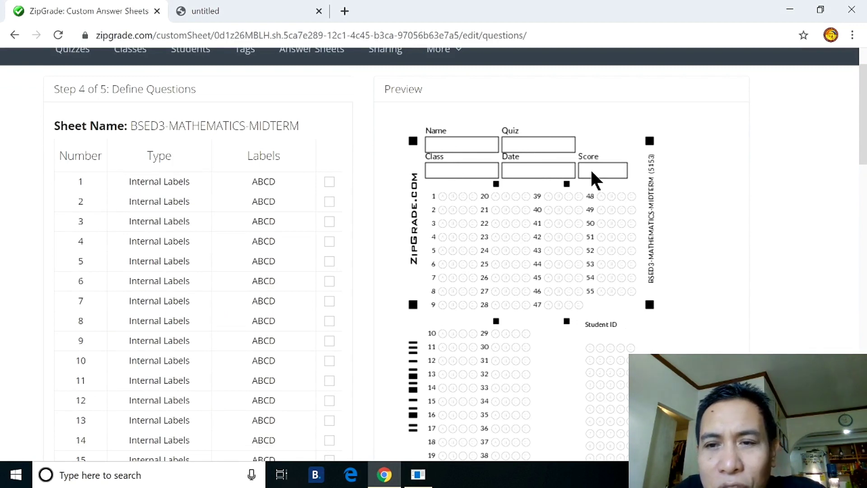
pyautogui.scroll(-3, 591, 172)
pyautogui.scroll(2, 591, 171)
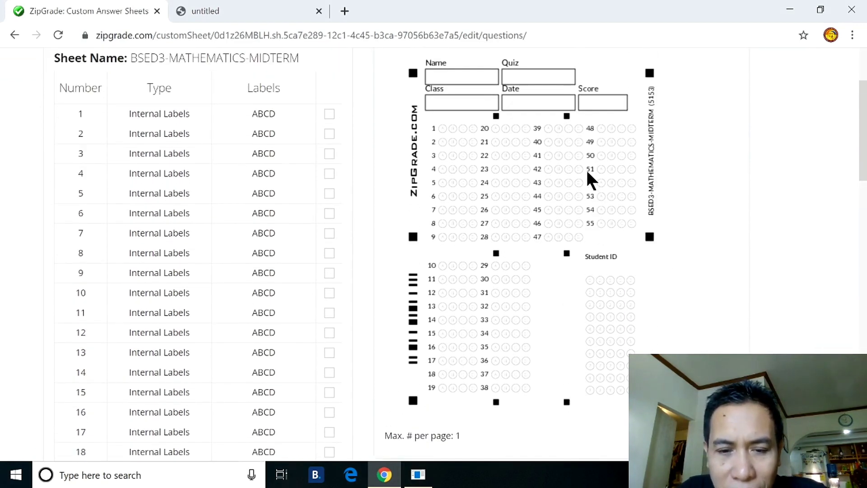
pyautogui.scroll(1, 586, 169)
pyautogui.scroll(-3, 585, 168)
pyautogui.scroll(-7, 581, 167)
pyautogui.scroll(8, 581, 167)
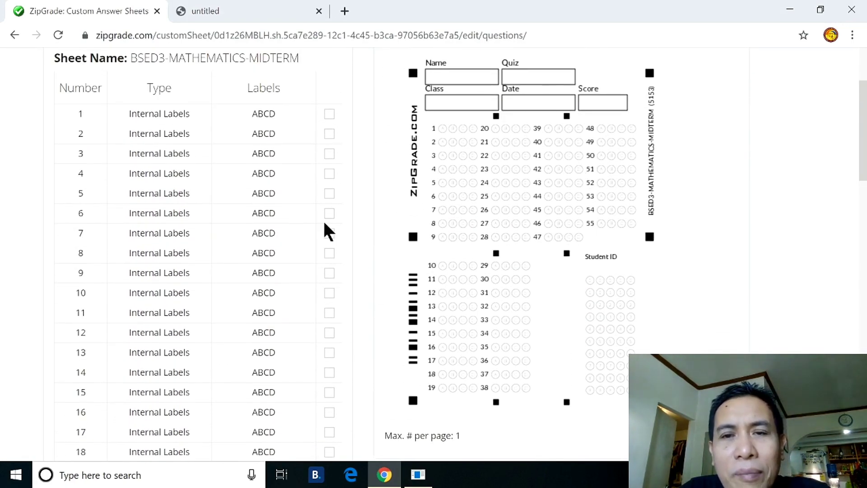
# Publish the BSED3-MATHEMATICS-MIDTERM answer sheet and confirm the publication
pyautogui.scroll(-20, 244, 262)
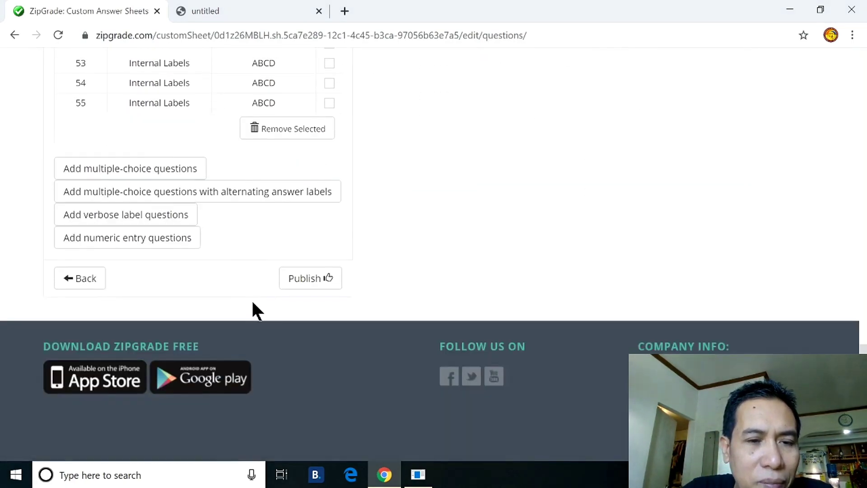
pyautogui.click(304, 279)
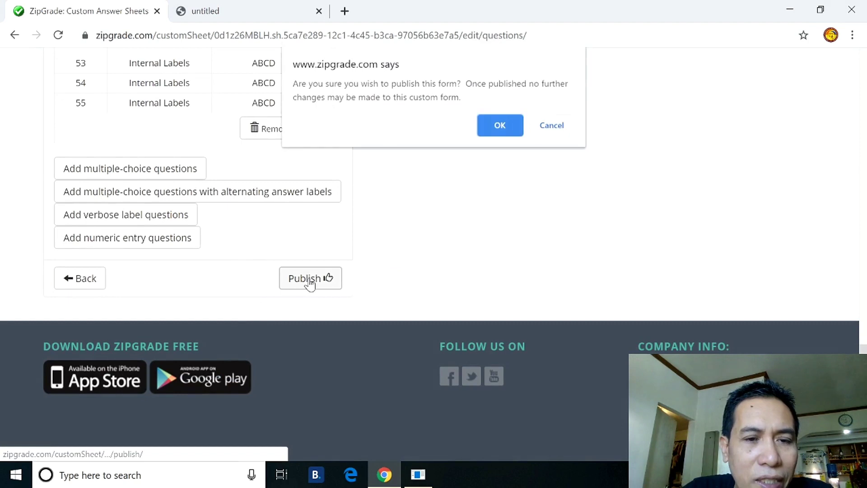
pyautogui.click(501, 126)
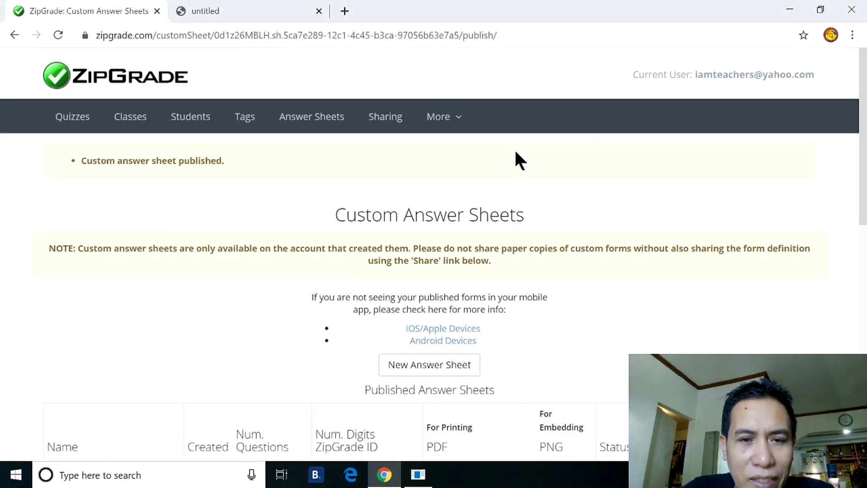
# Download the BEED 2B class's answer sheet packet using the BEED MATHEMATICS-MIDTERM form
pyautogui.click(136, 126)
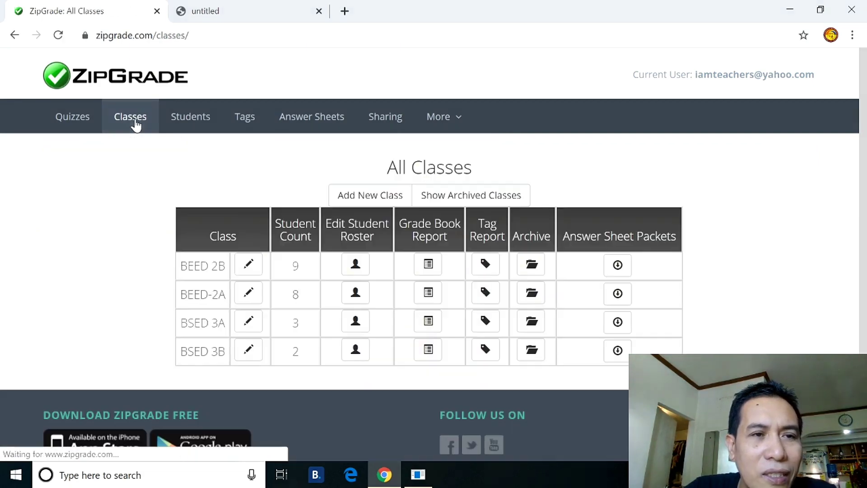
pyautogui.scroll(-3, 514, 262)
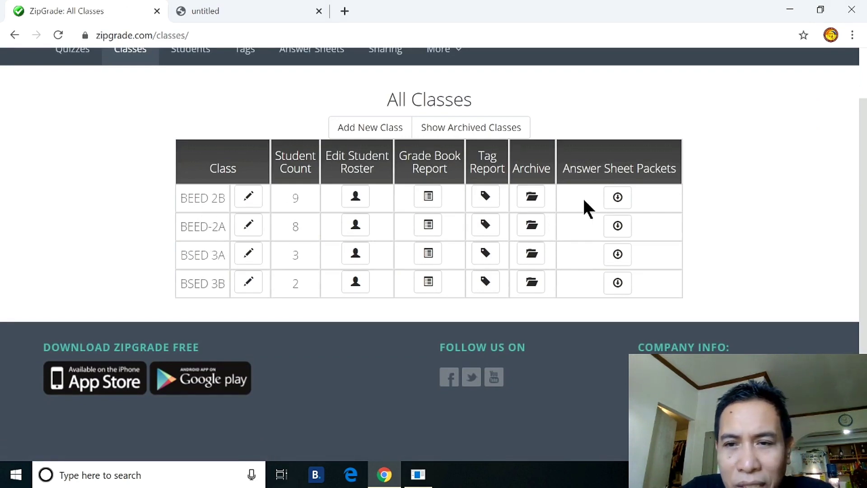
pyautogui.click(617, 199)
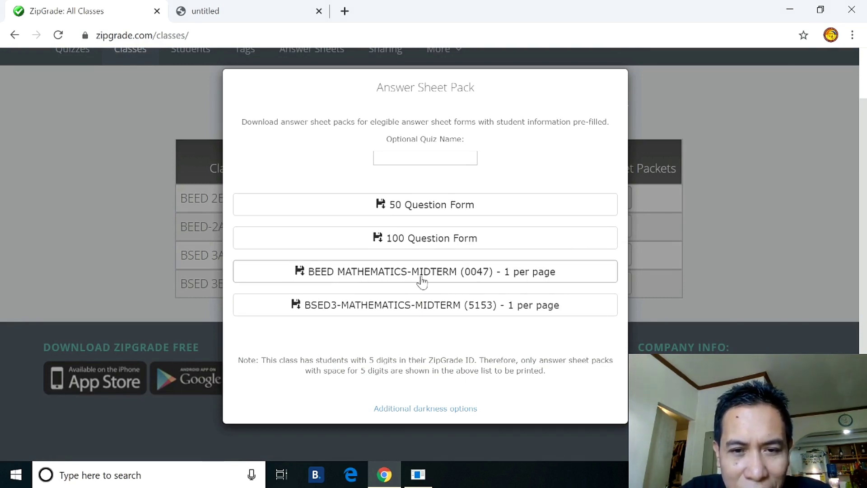
pyautogui.click(483, 280)
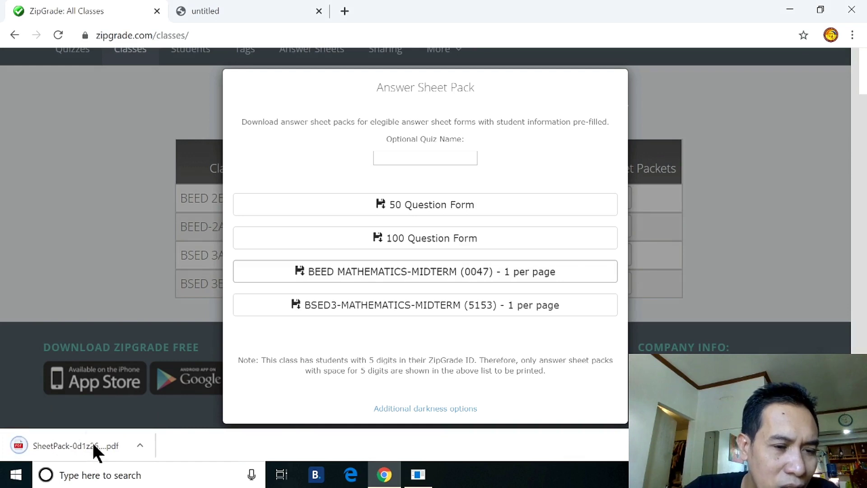
# Open the downloaded answer sheet packet PDF and examine the pre-filled student names, class and student IDs
pyautogui.click(92, 446)
pyautogui.scroll(-2, 428, 253)
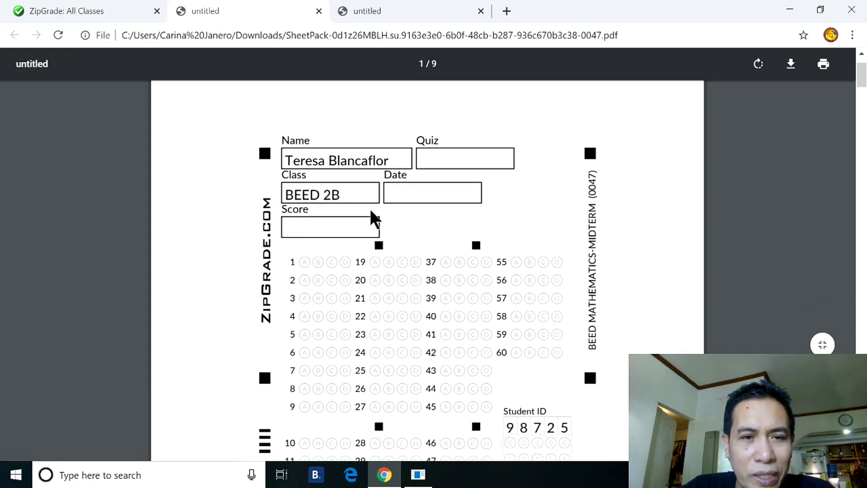
pyautogui.scroll(-12, 367, 213)
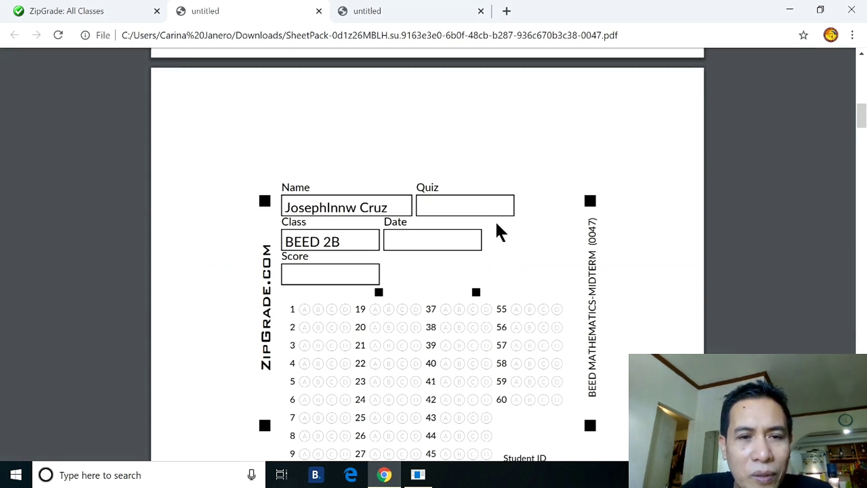
pyautogui.scroll(-2, 497, 224)
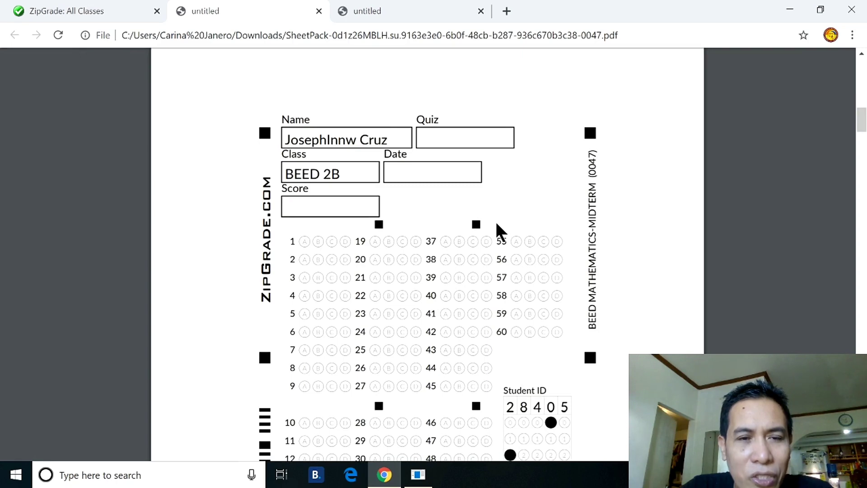
# Look through the remaining pages of the BEED 2B packet, checking each sheet's pre-filled name, class and shaded student ID bubbles
pyautogui.scroll(-5, 496, 223)
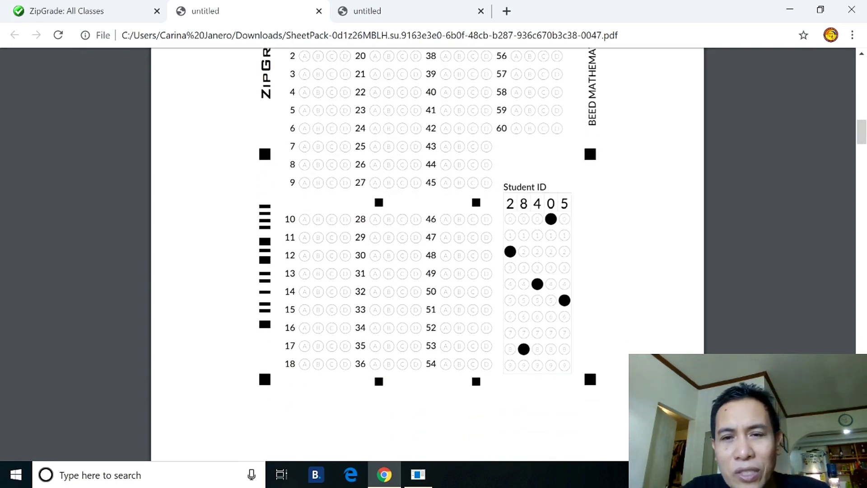
pyautogui.scroll(-20, 509, 251)
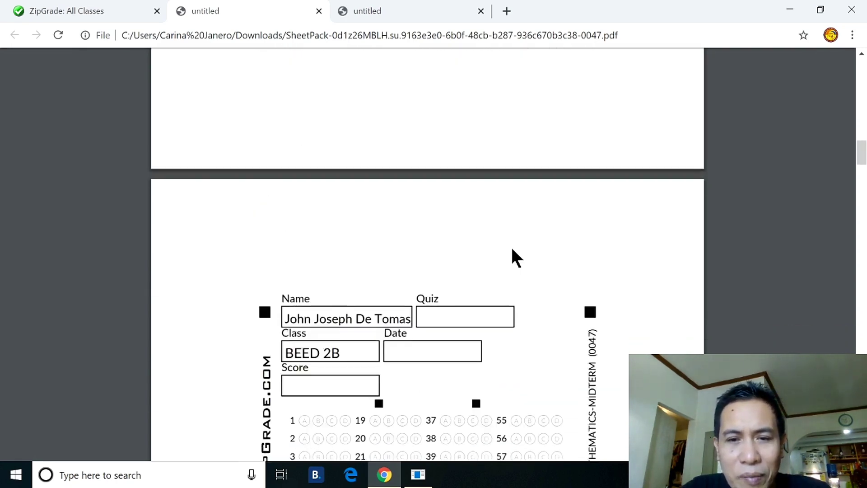
pyautogui.scroll(-15, 489, 227)
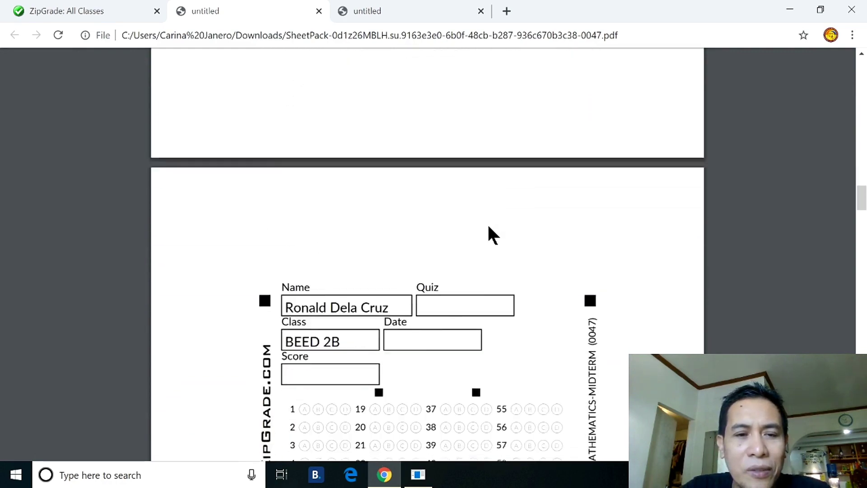
pyautogui.scroll(-7, 489, 227)
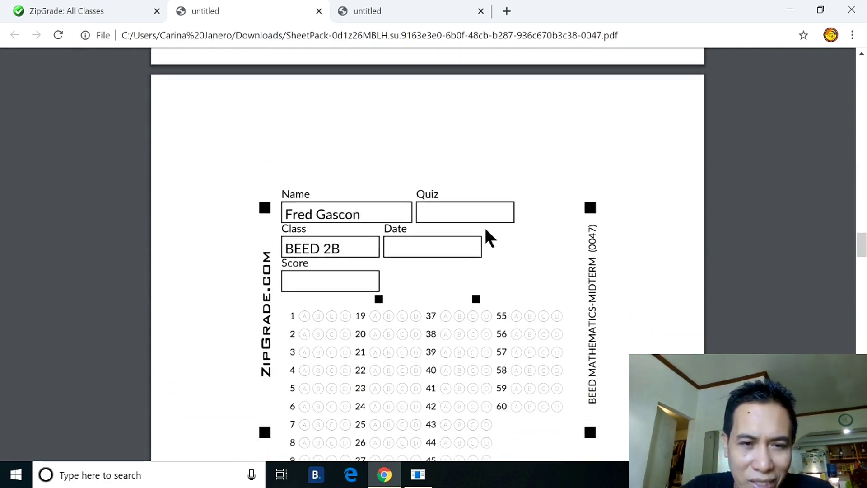
pyautogui.scroll(-15, 484, 226)
pyautogui.scroll(-5, 485, 226)
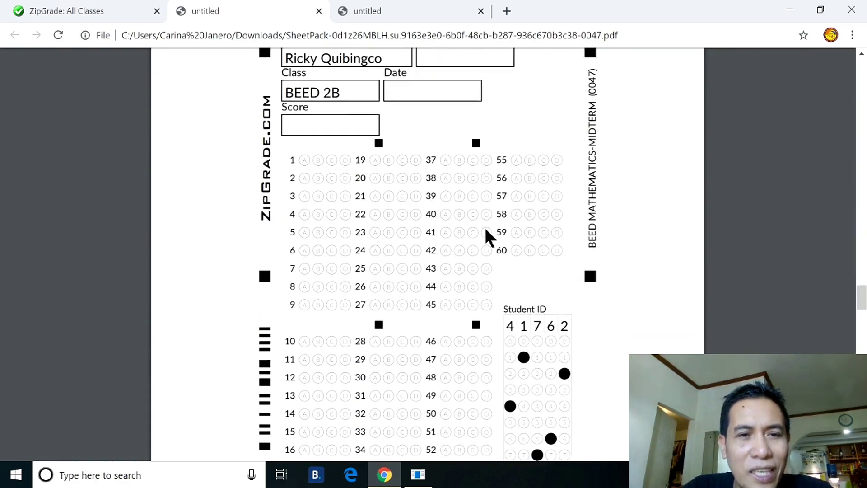
pyautogui.scroll(-6, 420, 167)
pyautogui.scroll(-20, 452, 217)
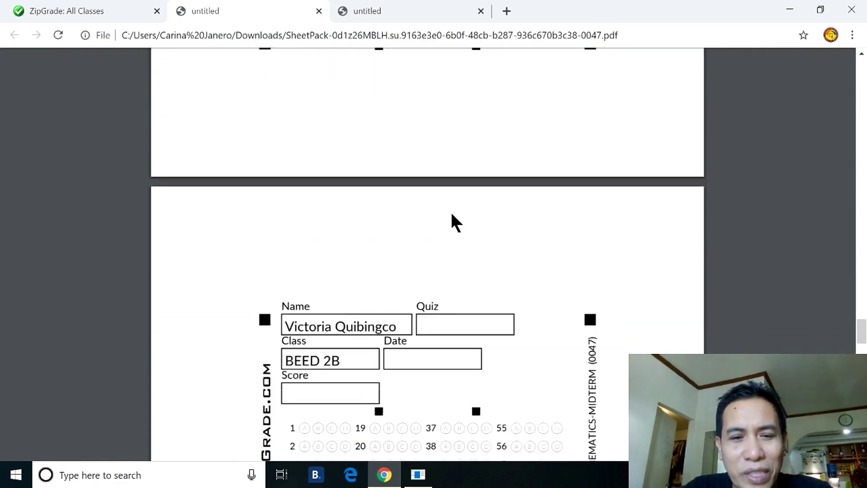
pyautogui.scroll(-20, 451, 217)
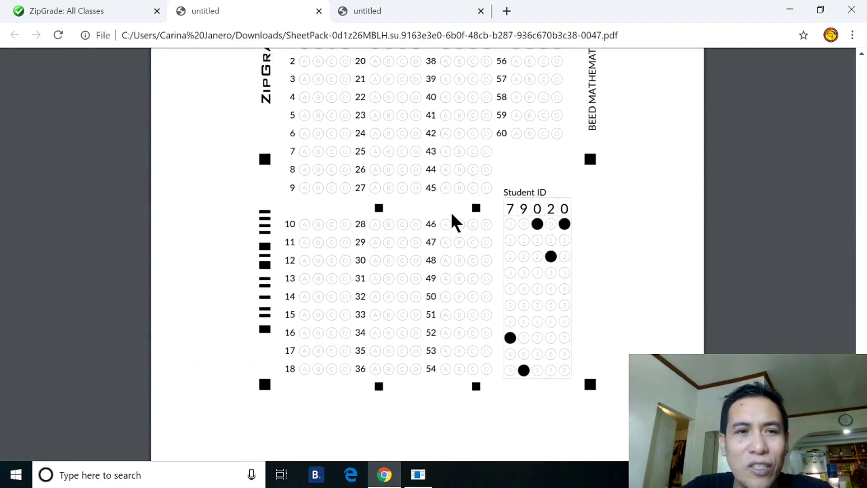
pyautogui.scroll(-10, 420, 212)
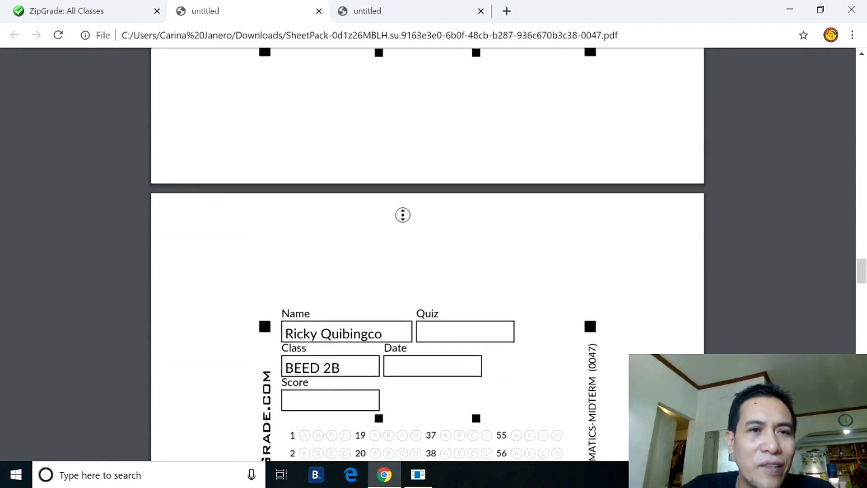
# Return to the ZipGrade classes page and dismiss the Answer Sheet Pack dialog
pyautogui.click(102, 13)
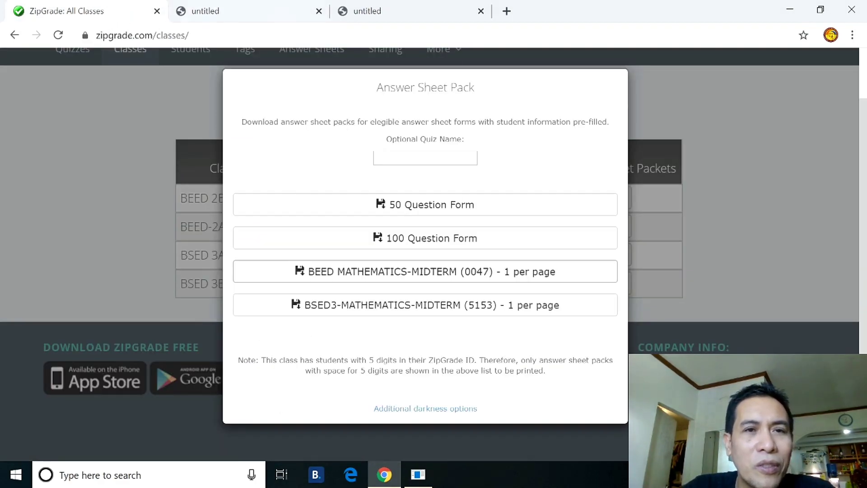
pyautogui.click(703, 290)
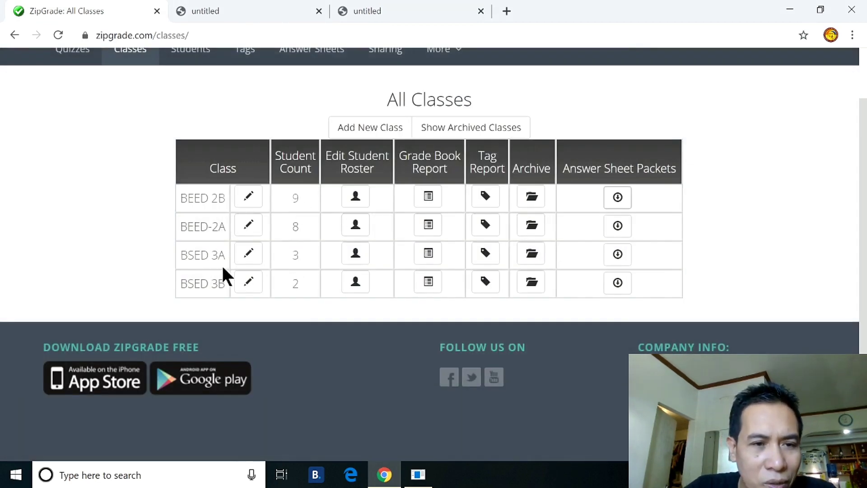